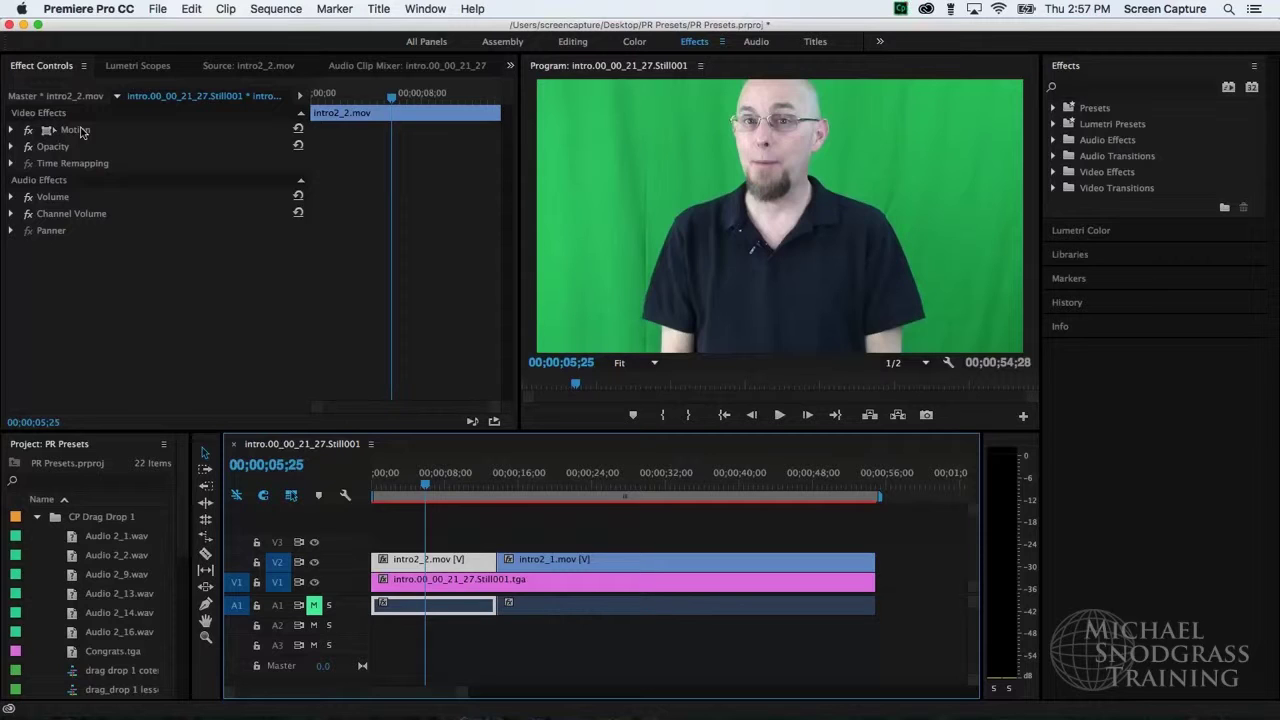
Step: Scale intro2_2.mov to 67 in its Motion properties
left_click(11, 130)
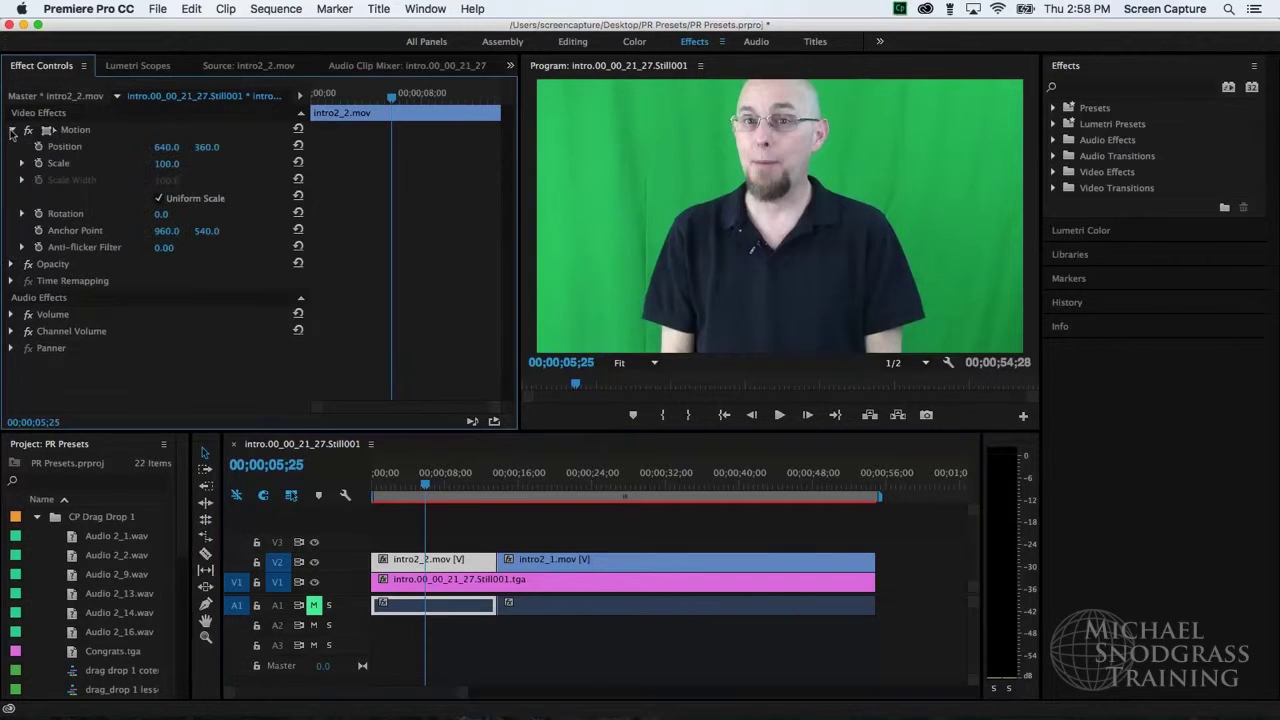
left_click(167, 165)
type("67")
key("Return")
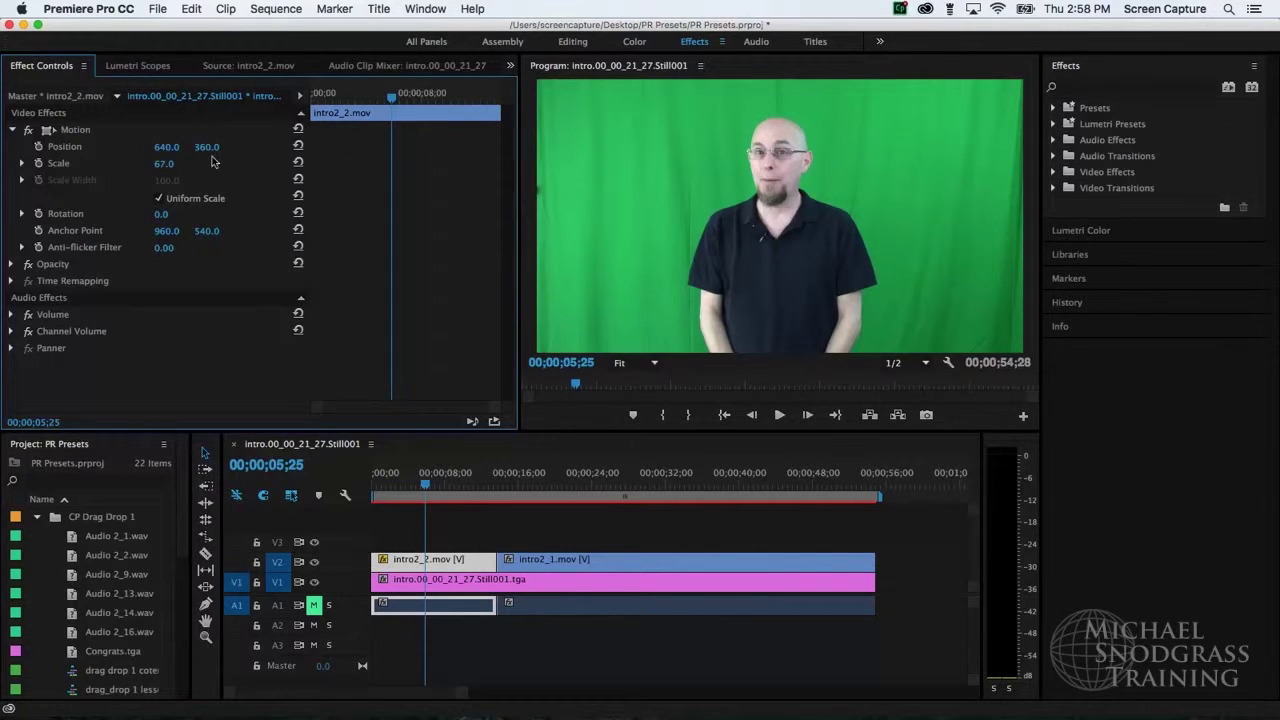
Step: Collapse Motion and search the effects list for 'ultra' to find Ultra Key
left_click(13, 131)
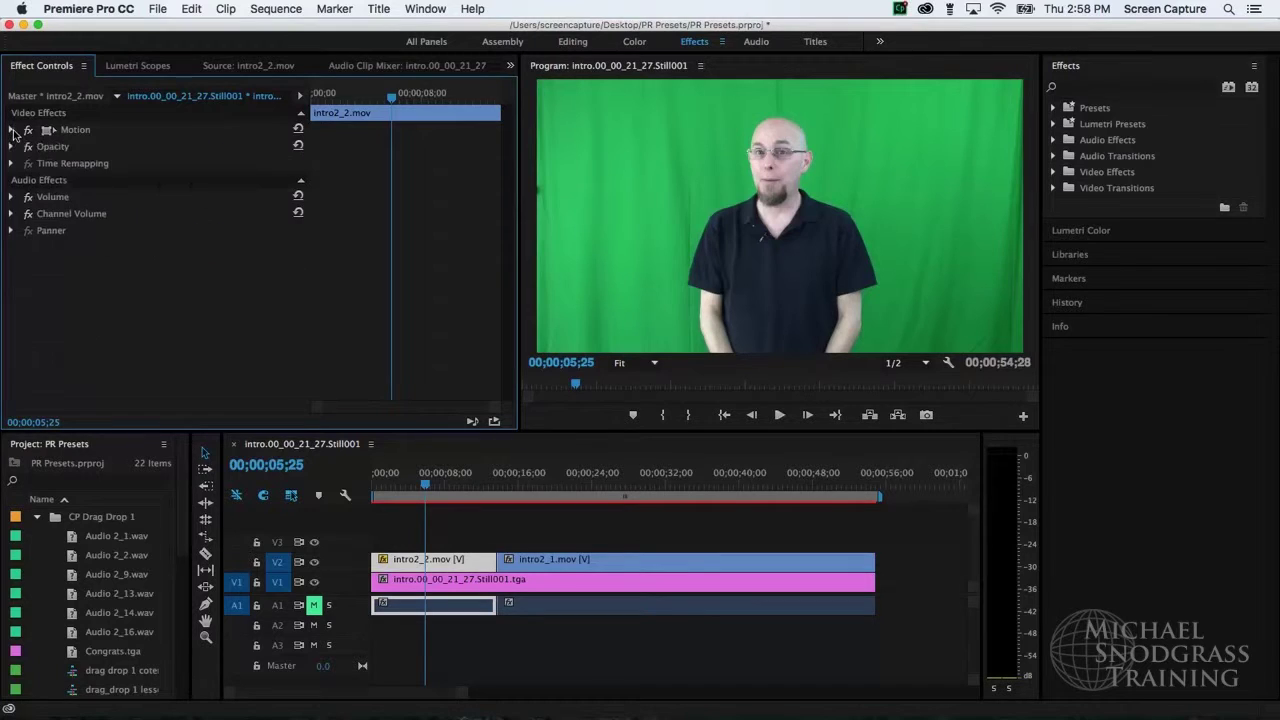
left_click(1077, 90)
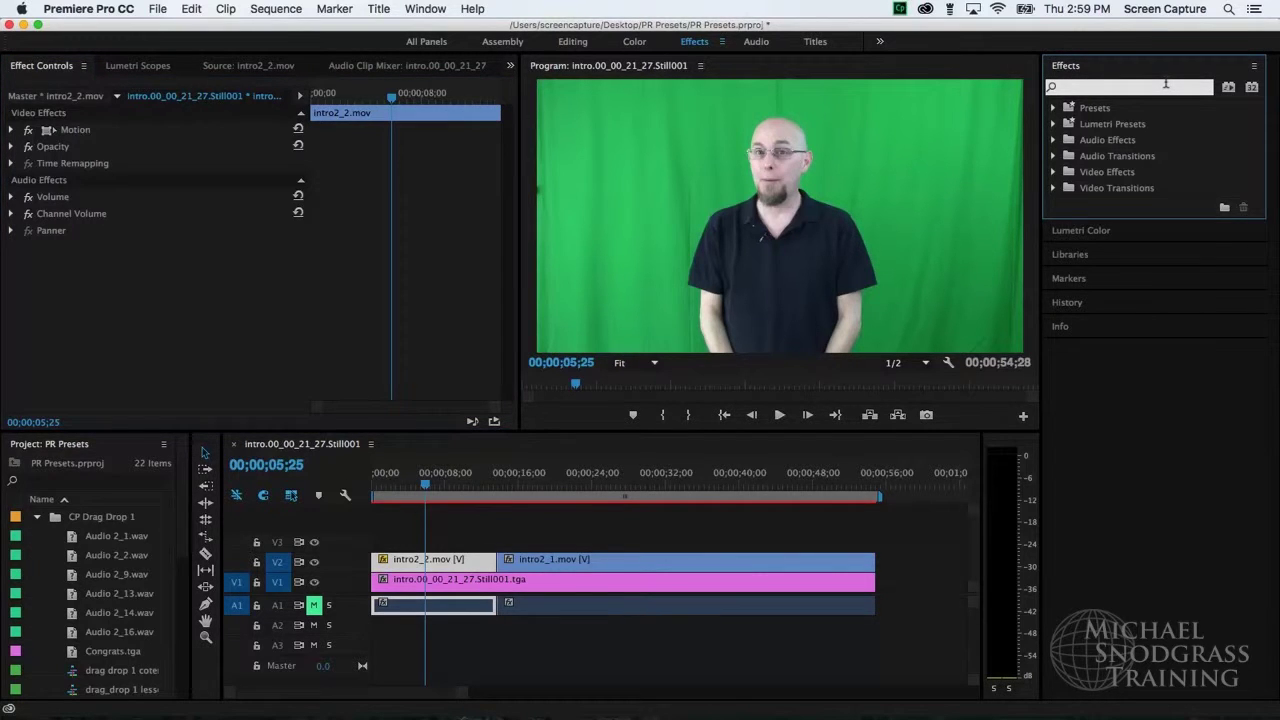
type("ultra")
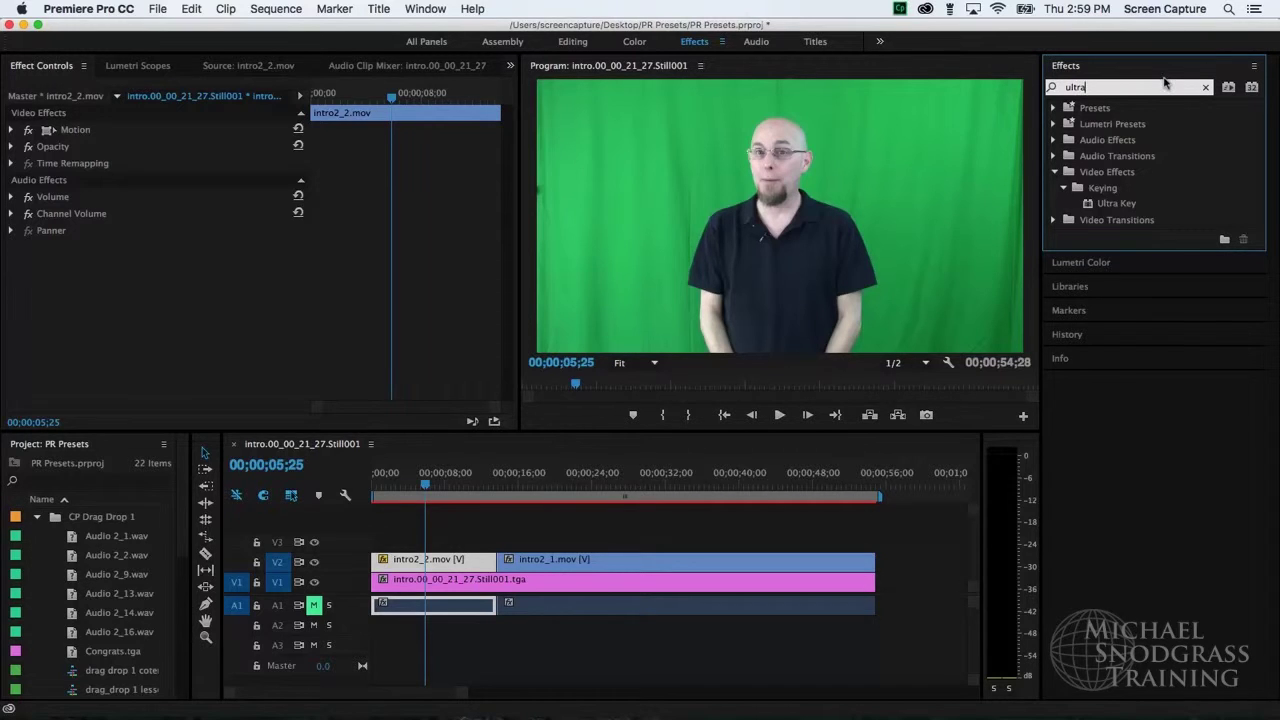
Step: Apply the Ultra Key effect to the intro2_2.mov clip in the timeline
left_click(1129, 205)
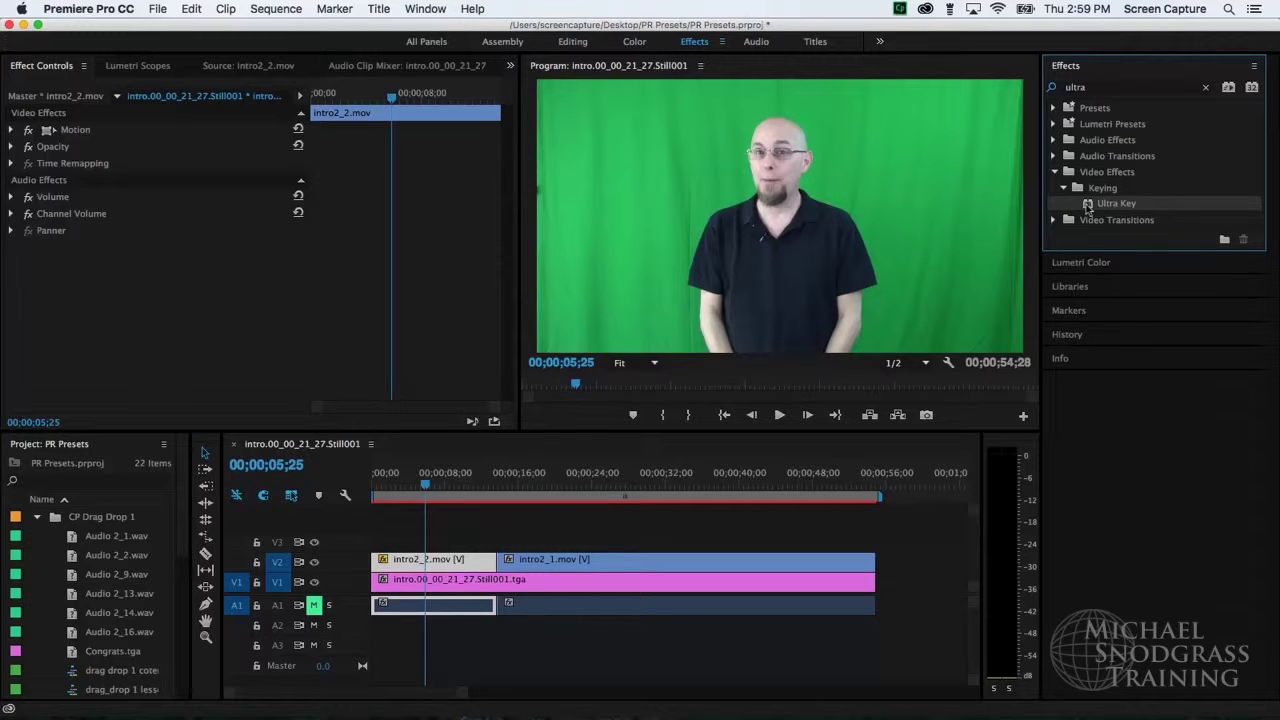
left_click_drag(1088, 207, 465, 562)
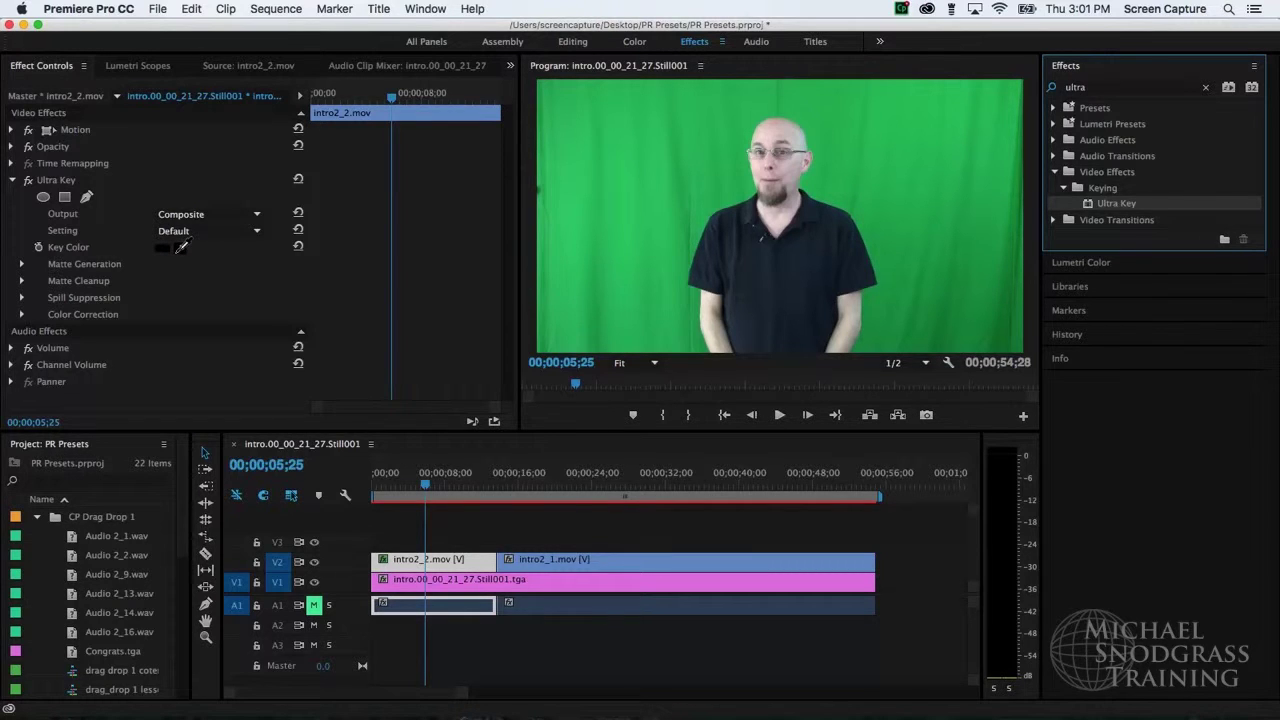
Step: Sample the green backdrop in the Program monitor as Ultra Key's Key Color
left_click(180, 247)
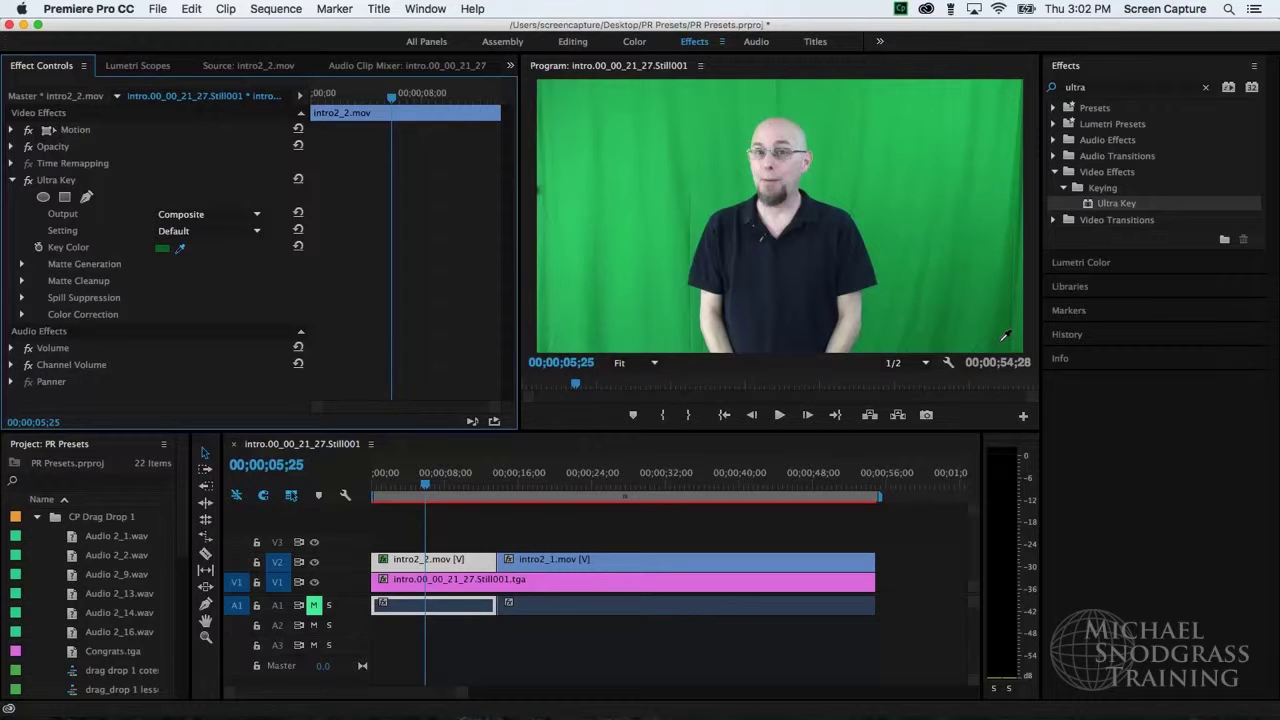
left_click(1000, 342)
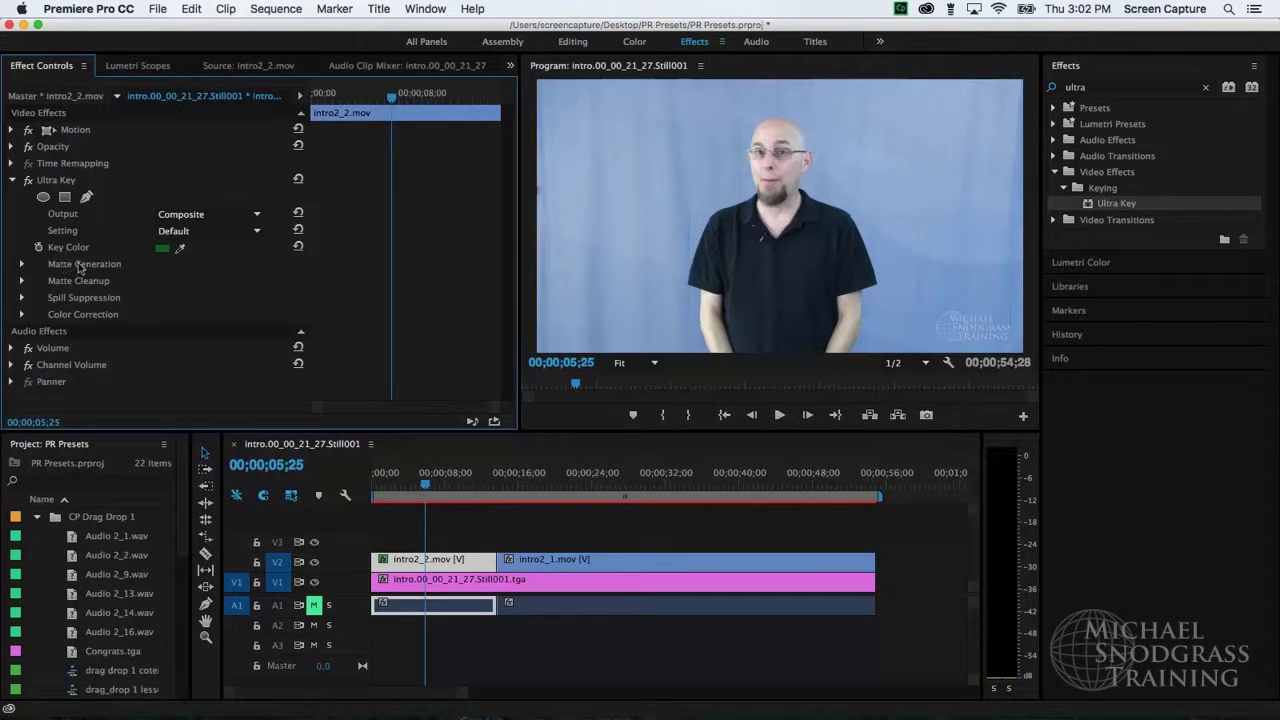
left_click(22, 266)
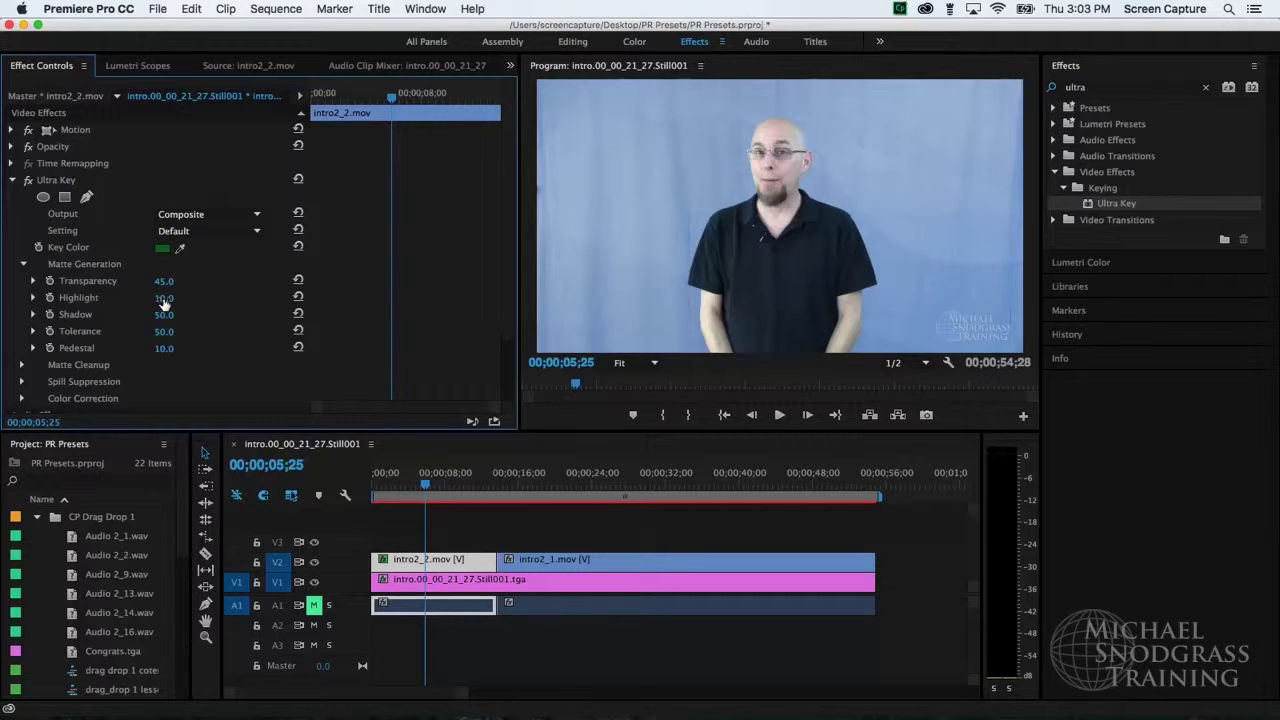
Step: Lower Ultra Key's Matte Generation Highlight to 0.0
left_click_drag(163, 303, 150, 303)
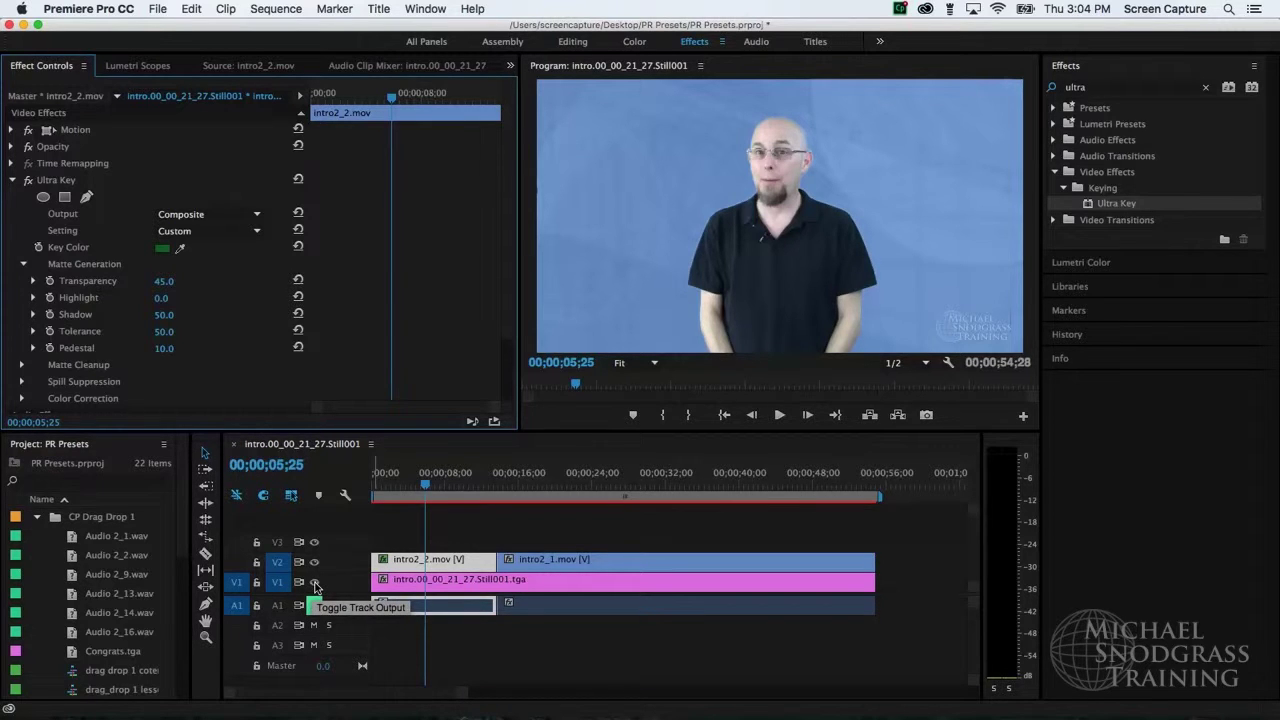
Step: Hide the V1 background track so the keyed speaker shows over black
left_click(315, 584)
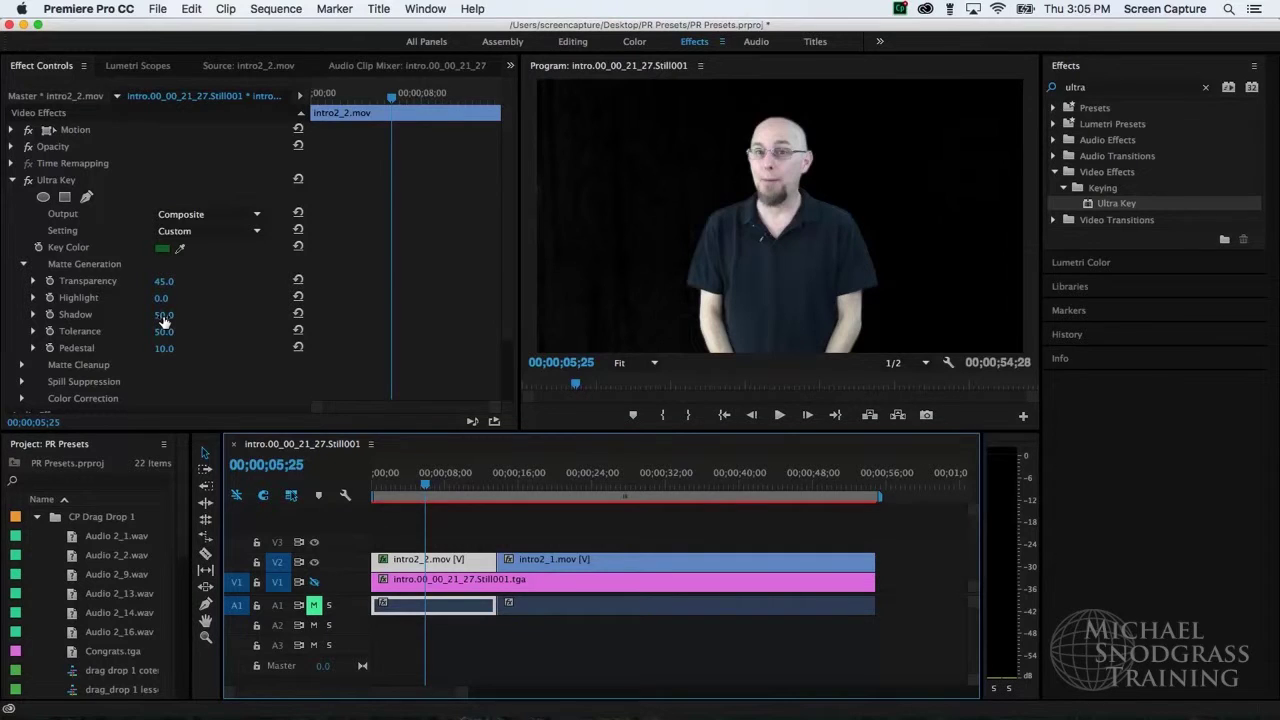
Step: Lower Ultra Key's Shadow value from 50.0 into the 30s to test the matte
left_click_drag(163, 320, 160, 320)
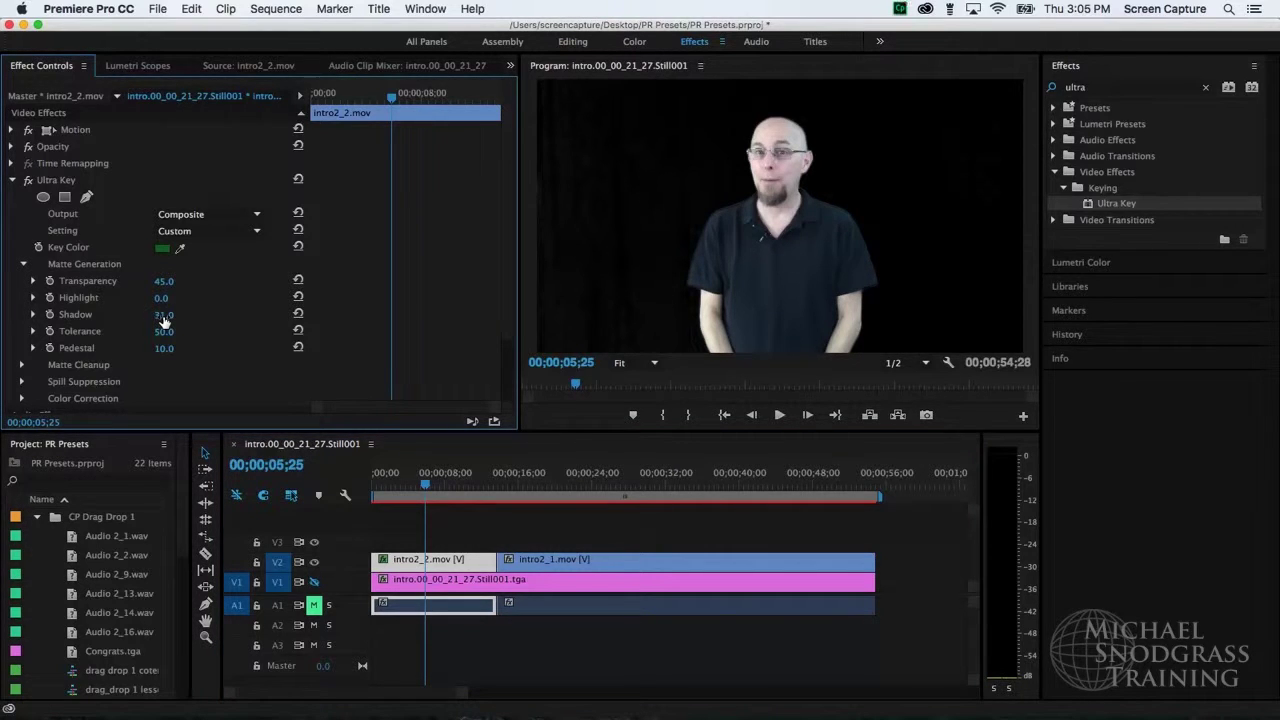
left_click_drag(163, 321, 163, 320)
left_click_drag(163, 321, 164, 321)
left_click_drag(163, 320, 170, 325)
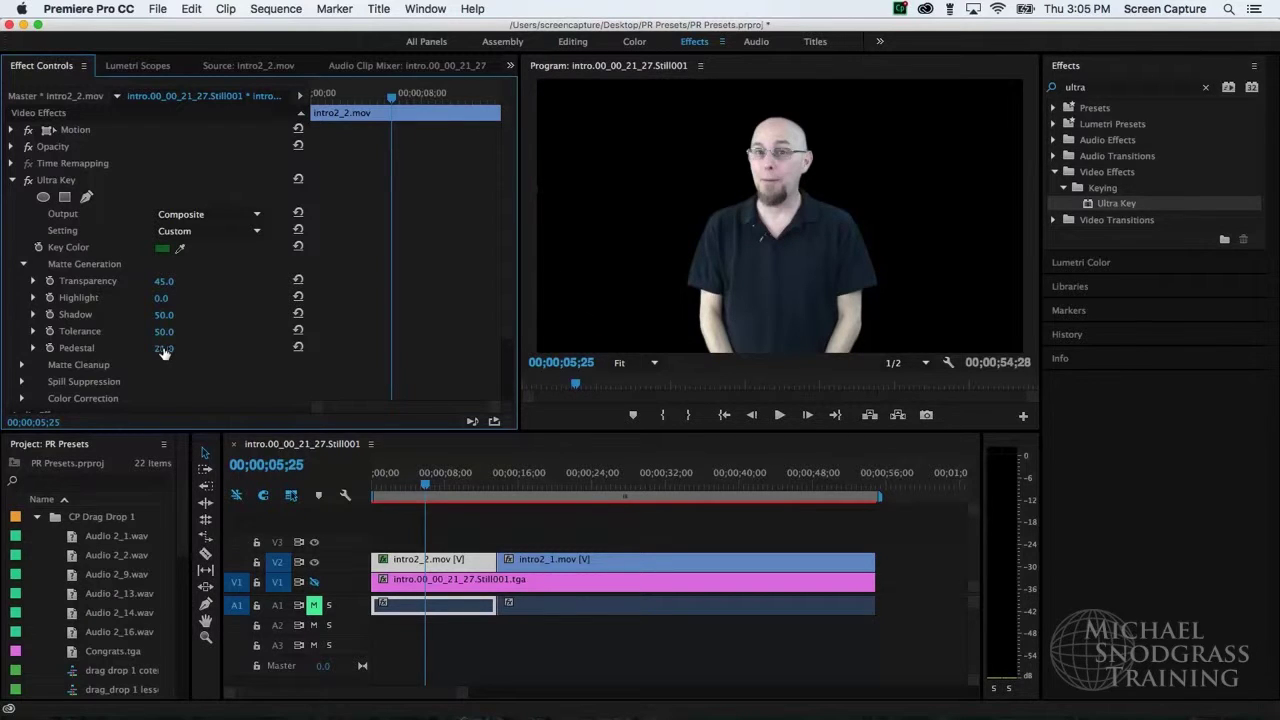
Step: Adjust Ultra Key's Pedestal matte setting to 50.0
left_click_drag(164, 352, 164, 352)
left_click_drag(163, 352, 160, 352)
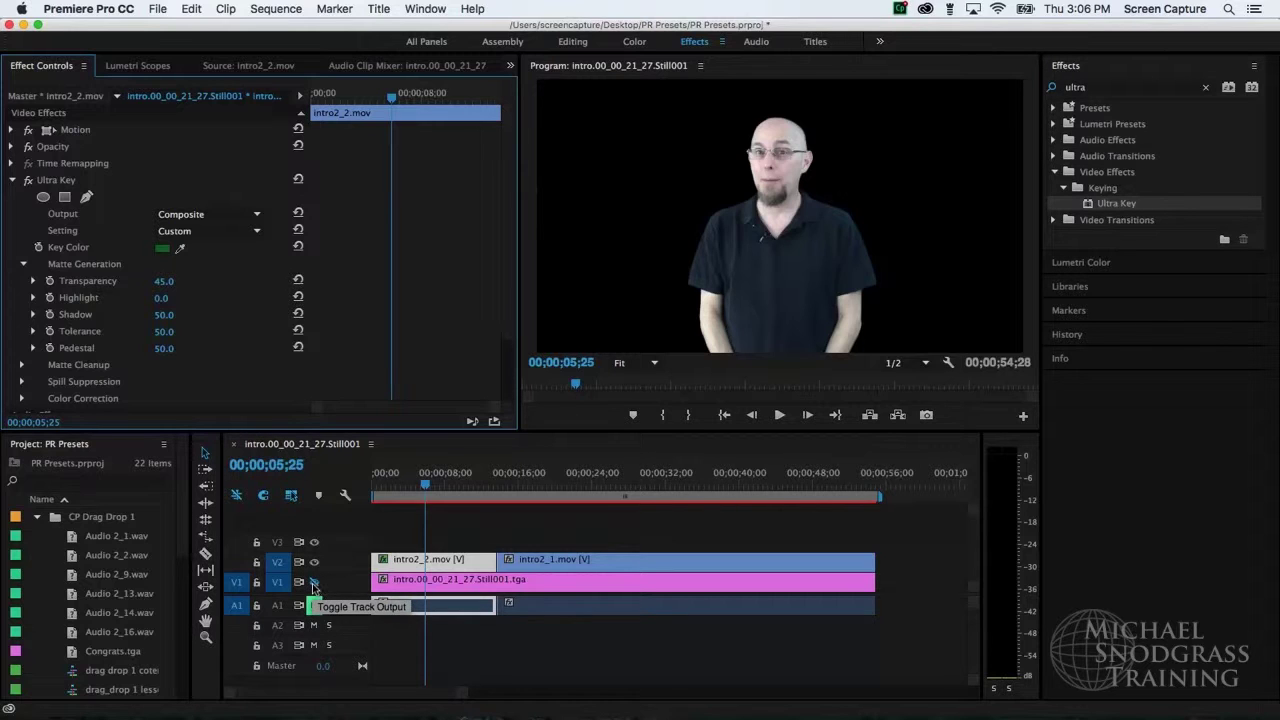
Step: Turn track V1 back on so the presenter stands over the blue backdrop
left_click(314, 583)
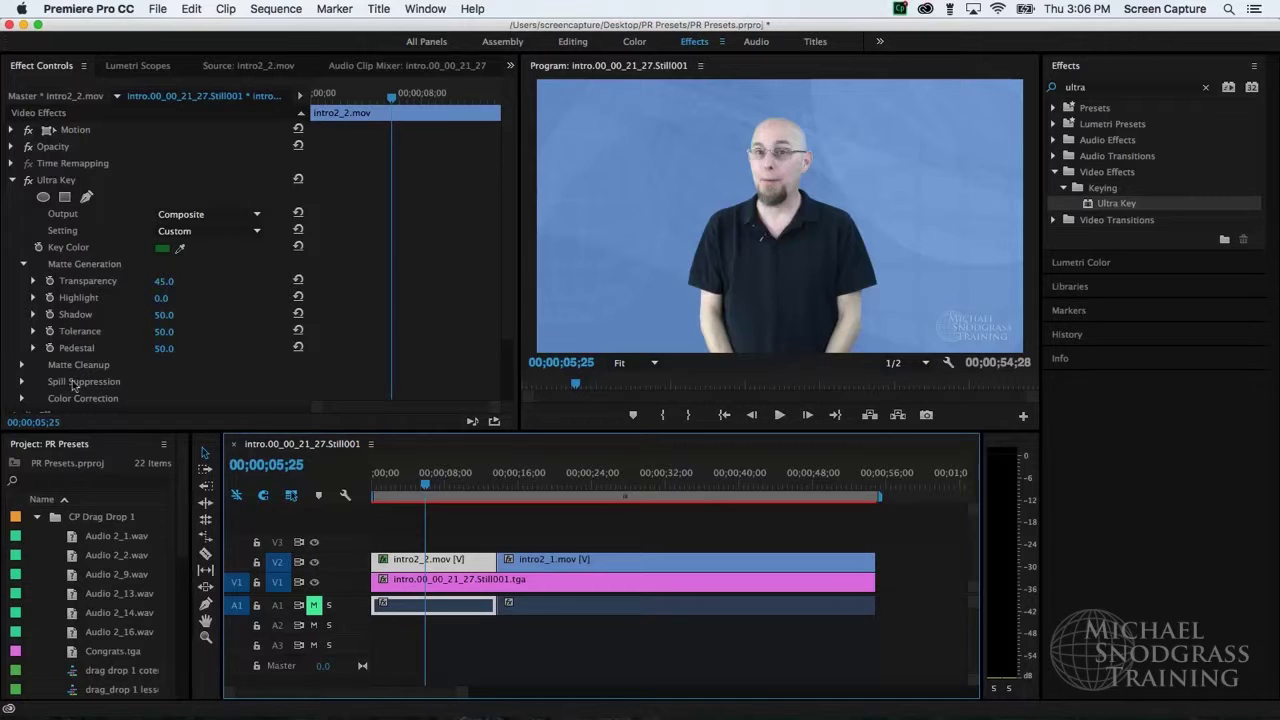
Step: Expand Spill Suppression and set the Spill amount to 76.0
left_click(22, 381)
scroll(113, 297, "down", 1)
scroll(113, 297, "down", 4)
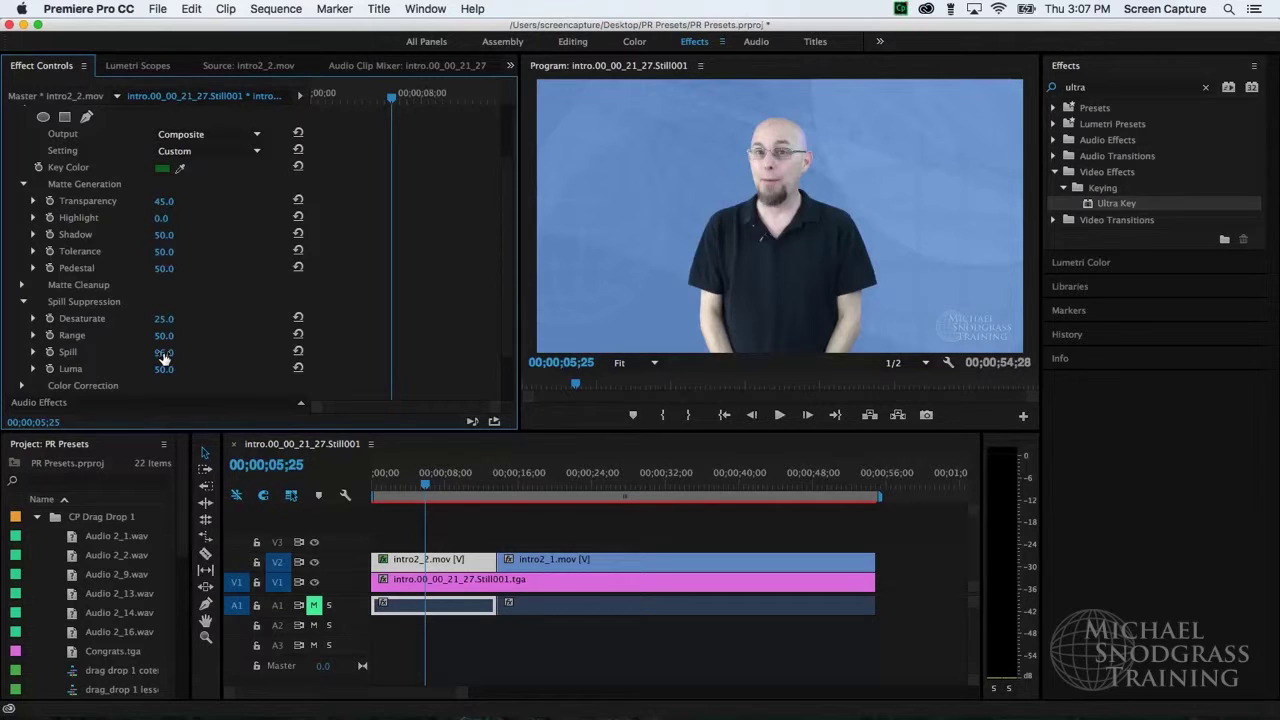
left_click_drag(164, 358, 166, 358)
left_click_drag(164, 356, 164, 358)
left_click_drag(164, 358, 164, 359)
Step: Collapse the Ultra Key settings in Effect Controls
scroll(112, 262, "up", 4)
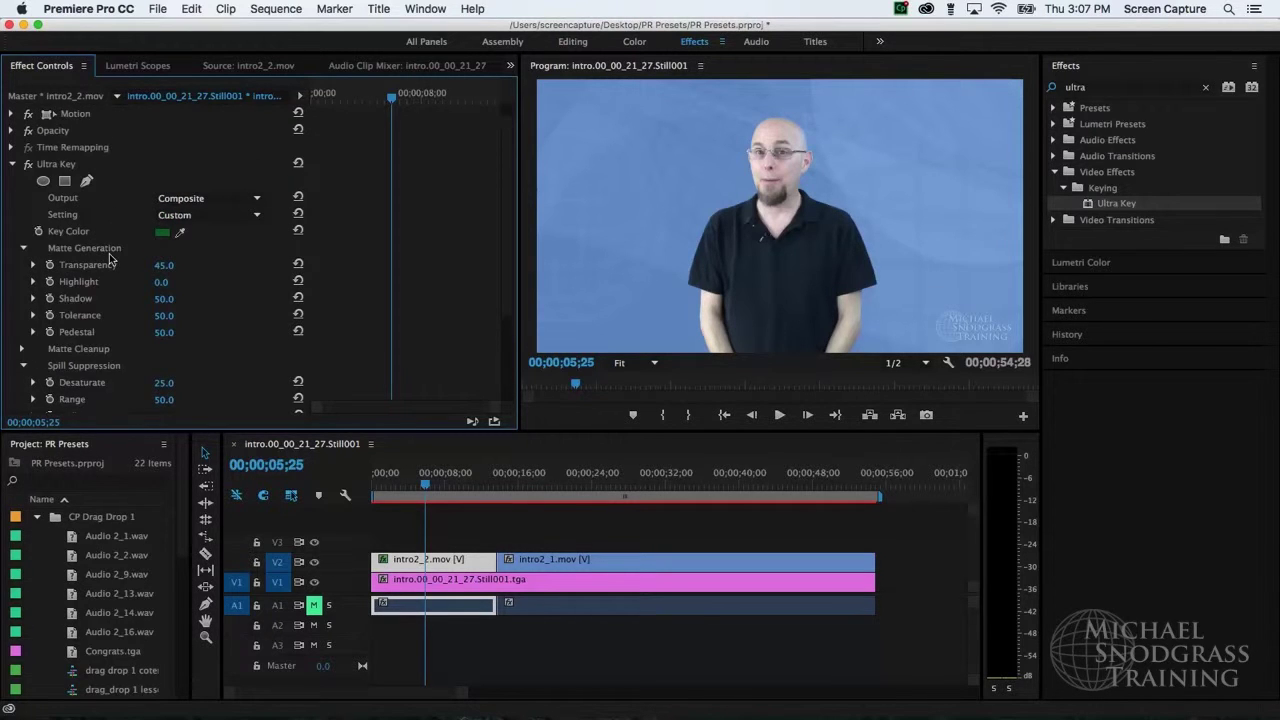
scroll(112, 260, "up", 1)
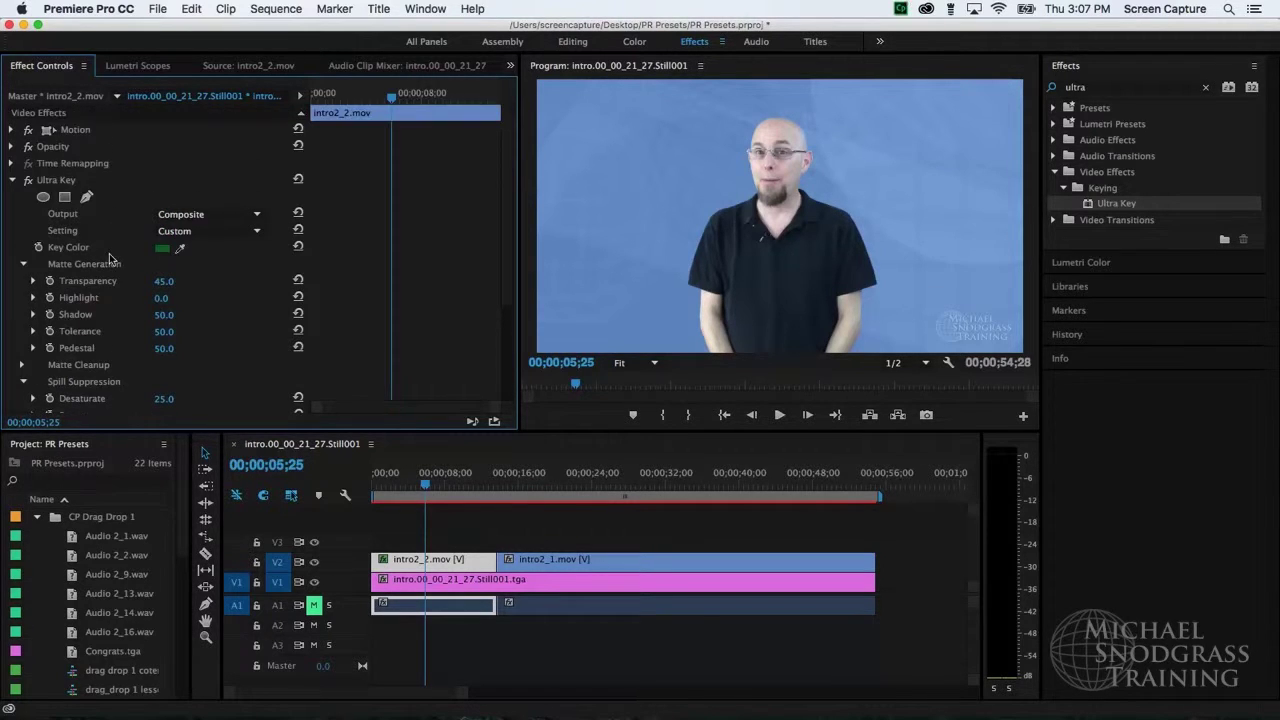
left_click(12, 180)
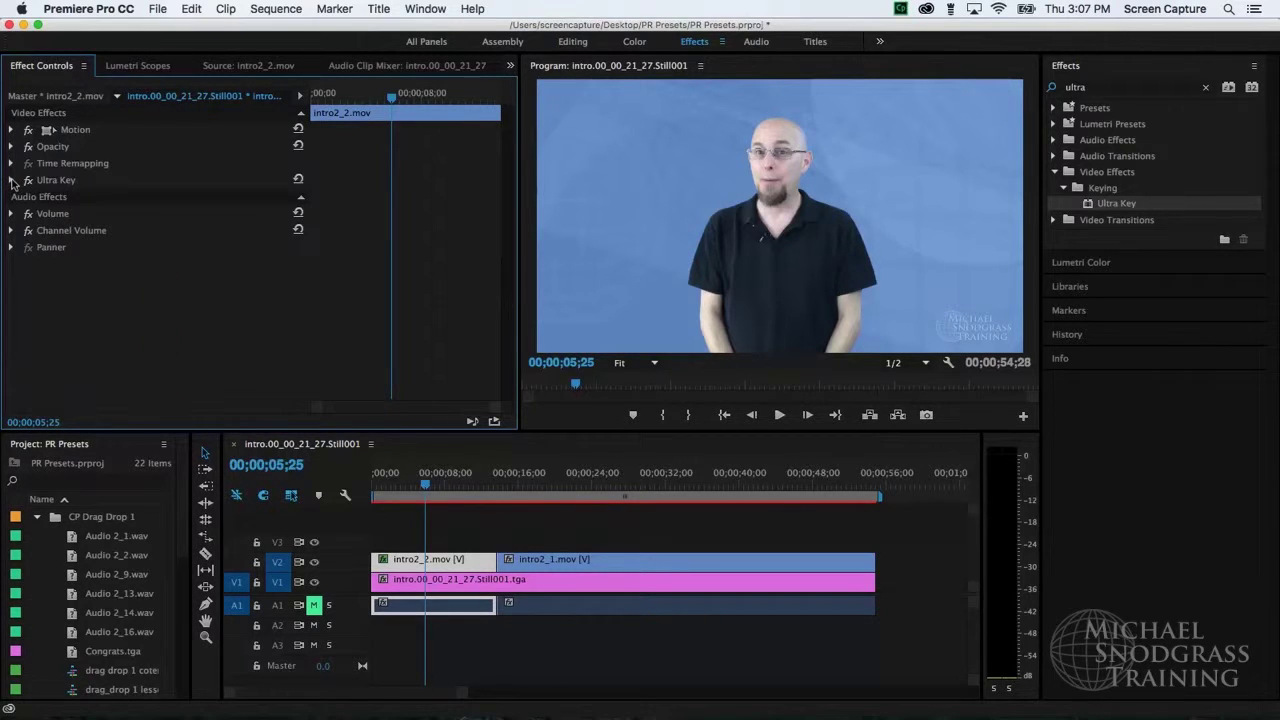
left_click(75, 134)
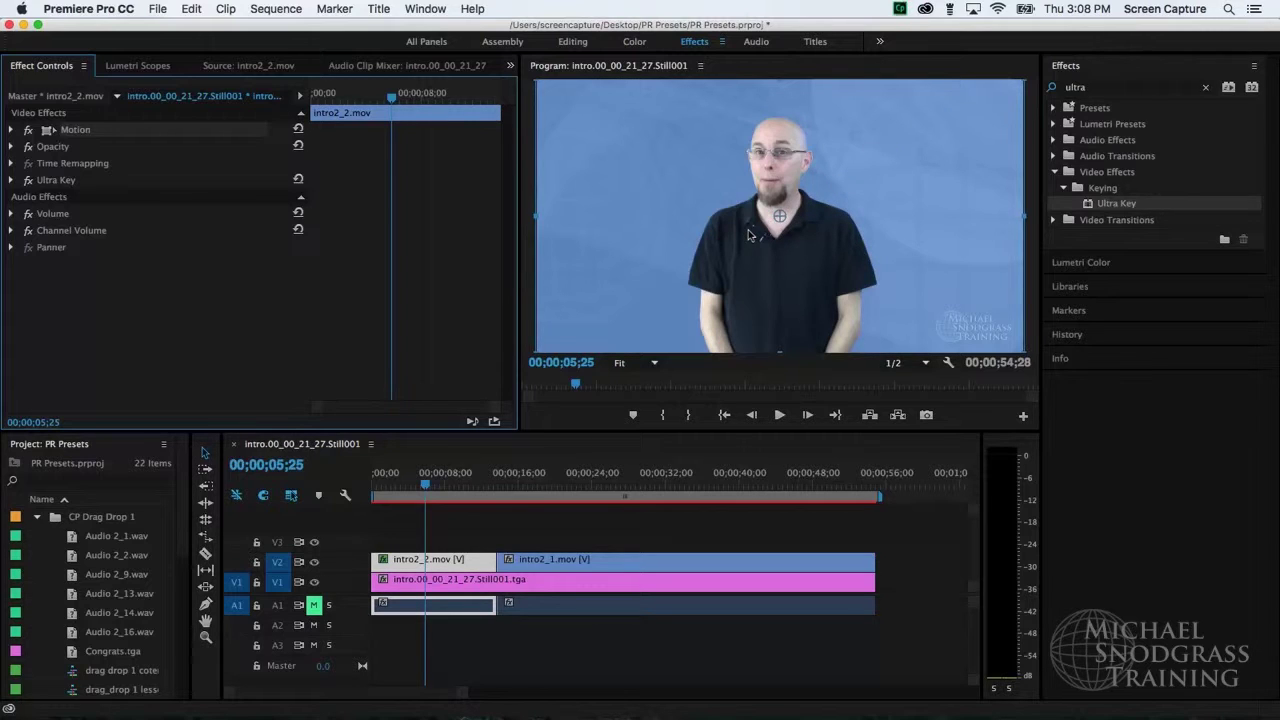
Step: Move intro2_2.mov to Position 330.5, 391.6 at Scale 67.0, shifting the presenter left and down
left_click(12, 130)
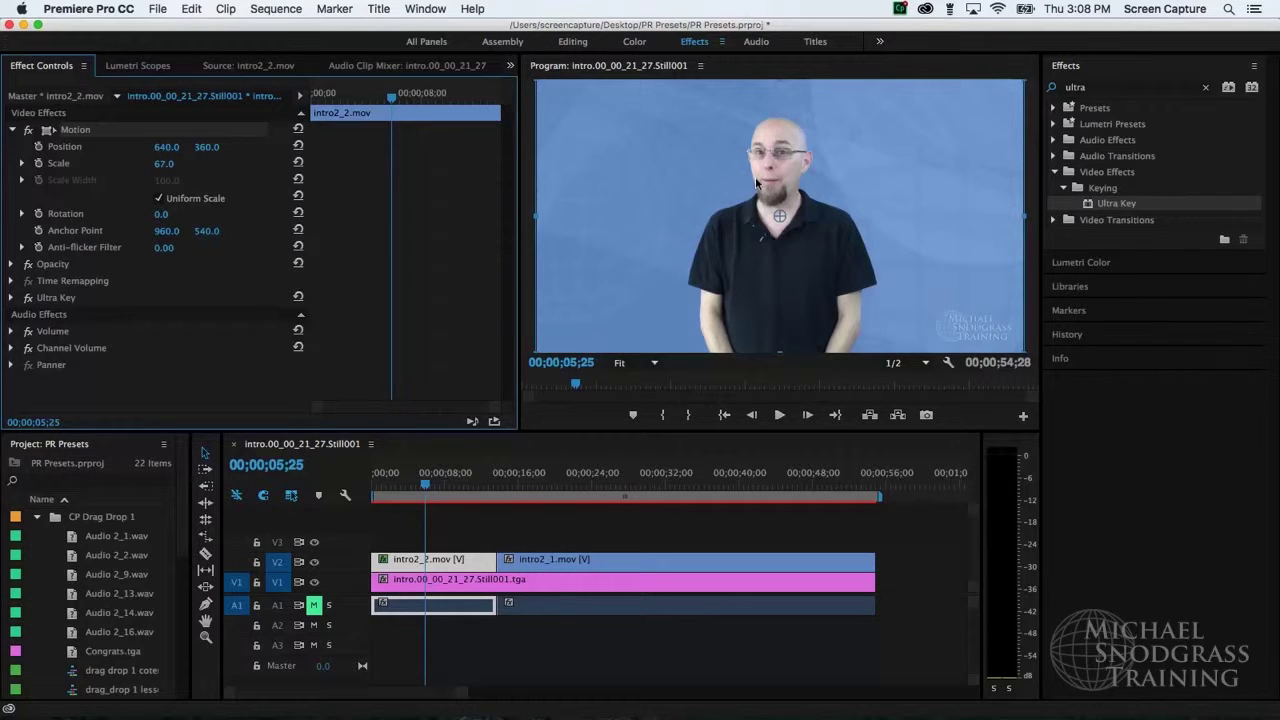
left_click_drag(755, 183, 639, 195)
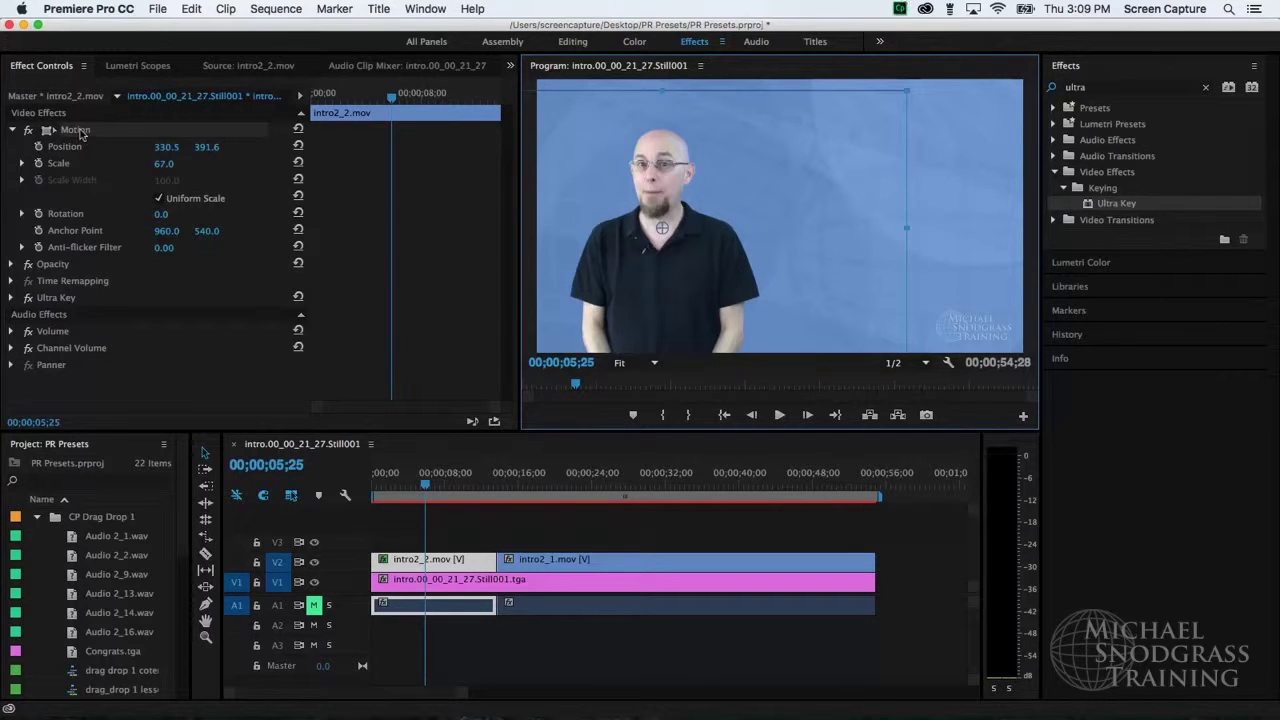
Step: Select both the Motion and Ultra Key effects in Effect Controls and bring up the panel menu
left_click(80, 133)
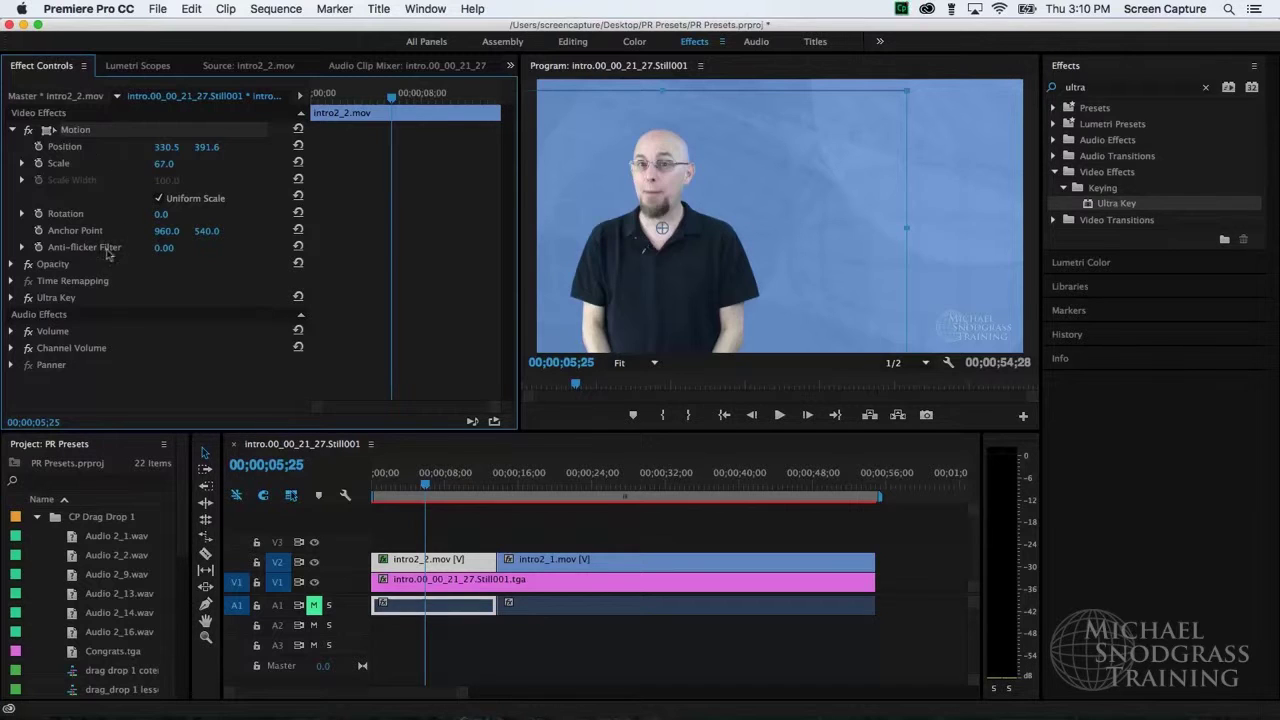
left_click(69, 299)
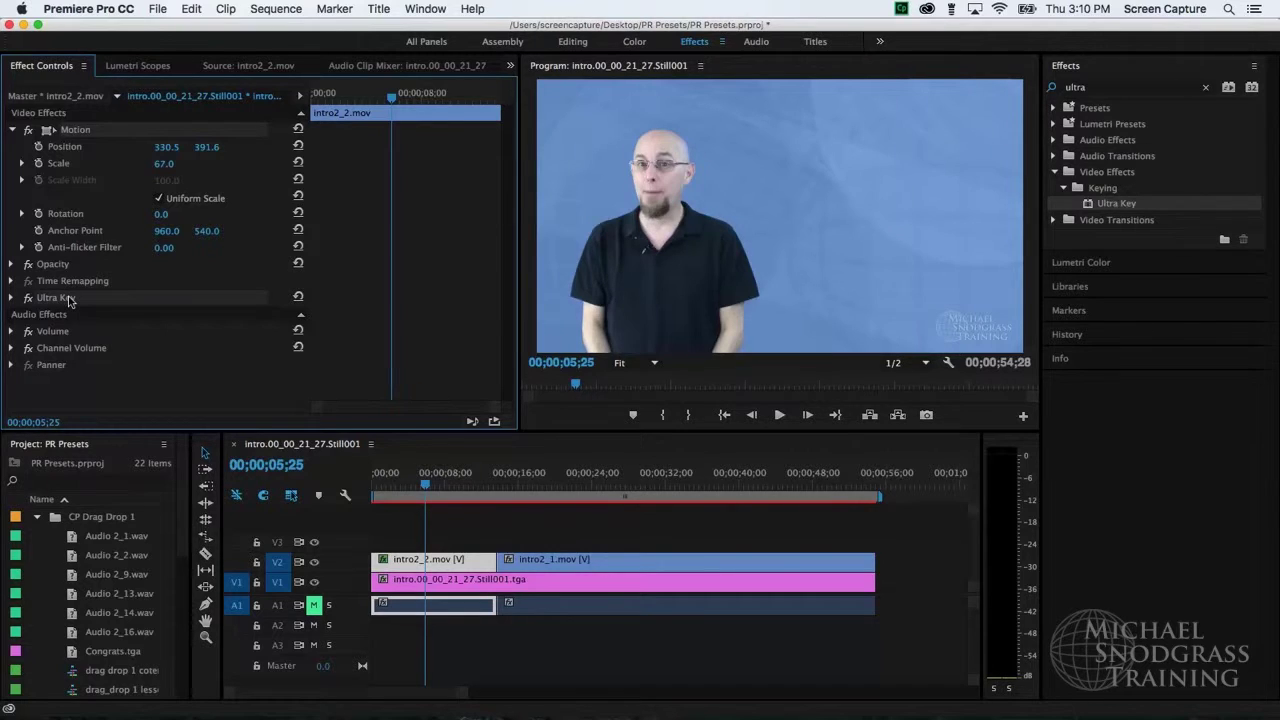
left_click(85, 67)
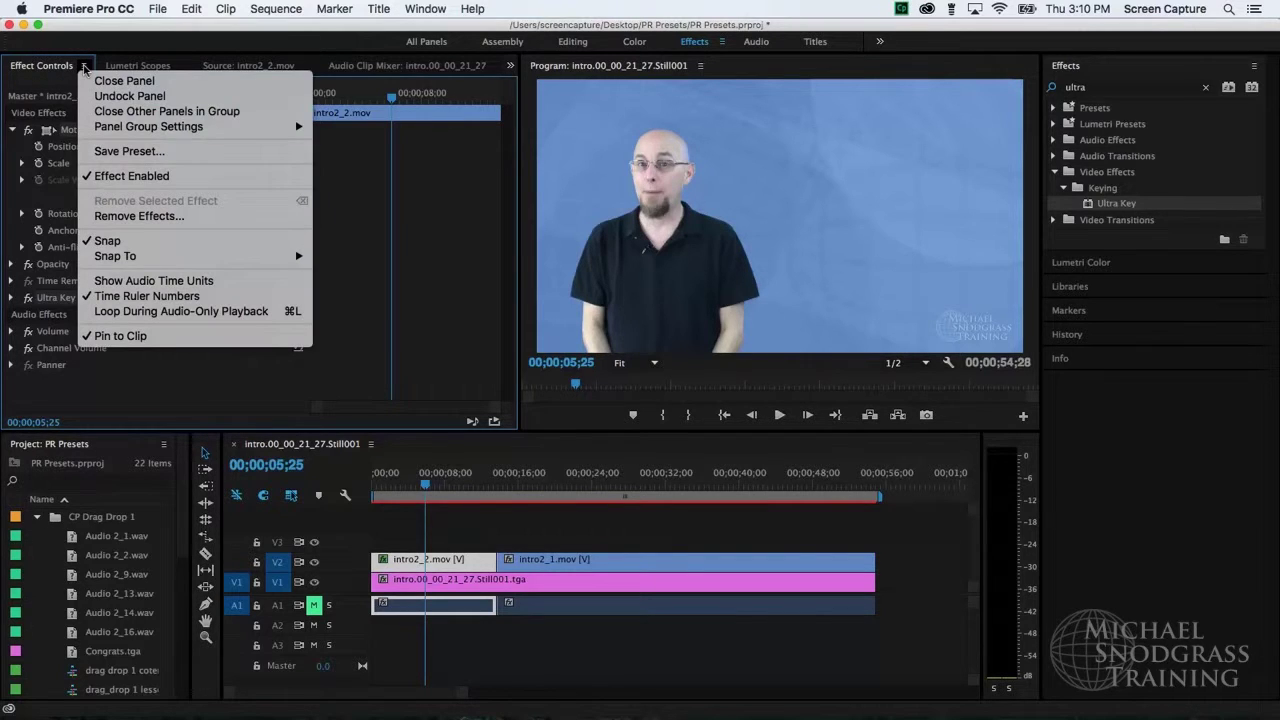
Step: Save the Motion and Ultra Key settings as a preset named 'Green Screen Talking Head'
left_click(155, 153)
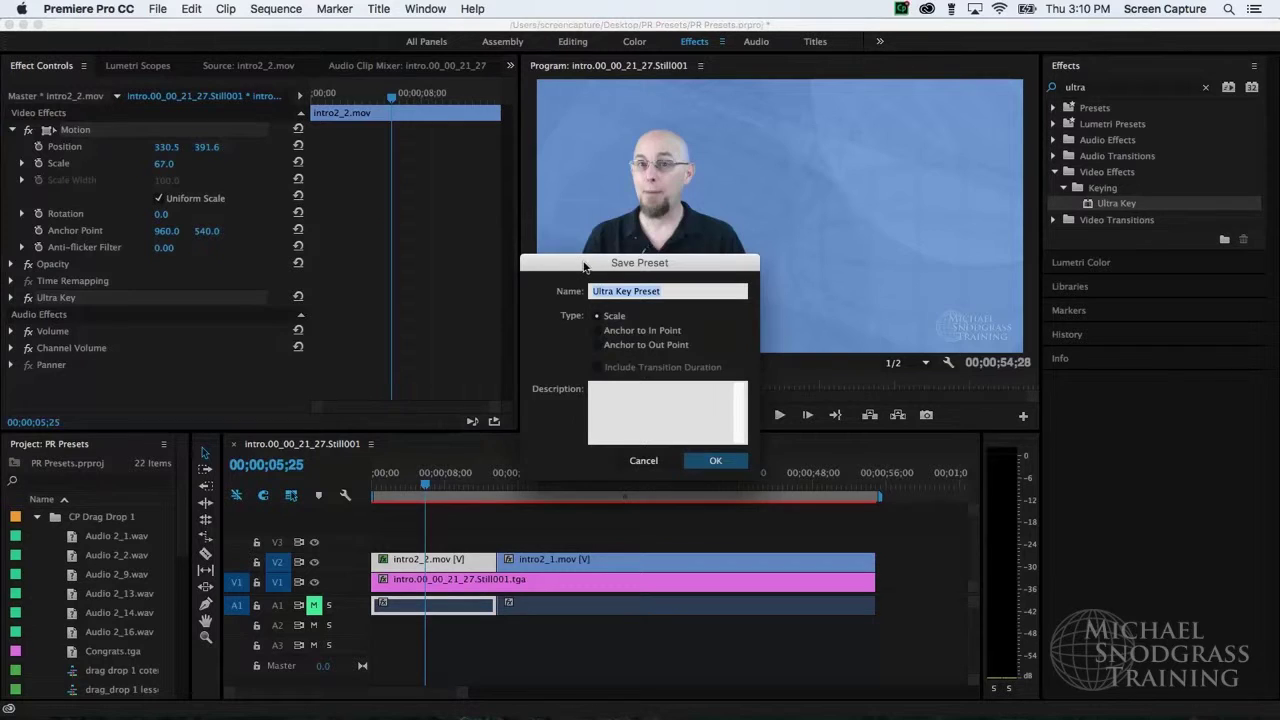
left_click_drag(585, 265, 579, 258)
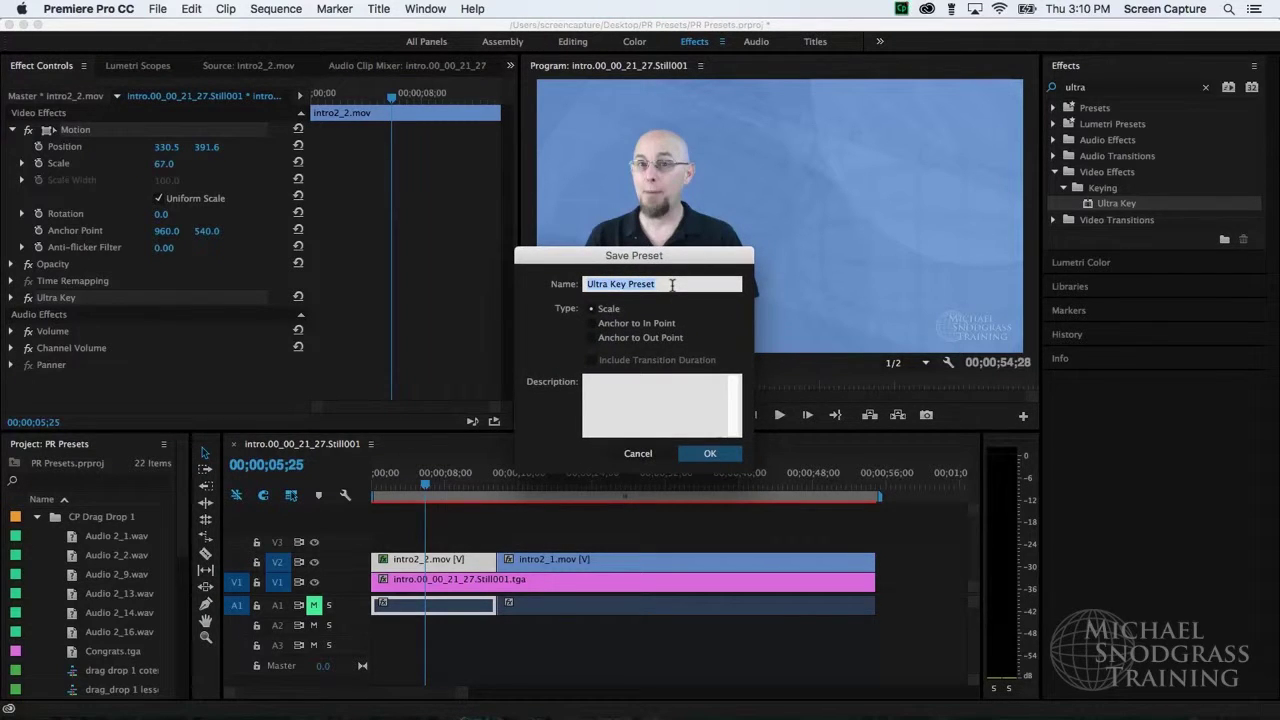
key("BackSpace")
type("Green Screen Talking")
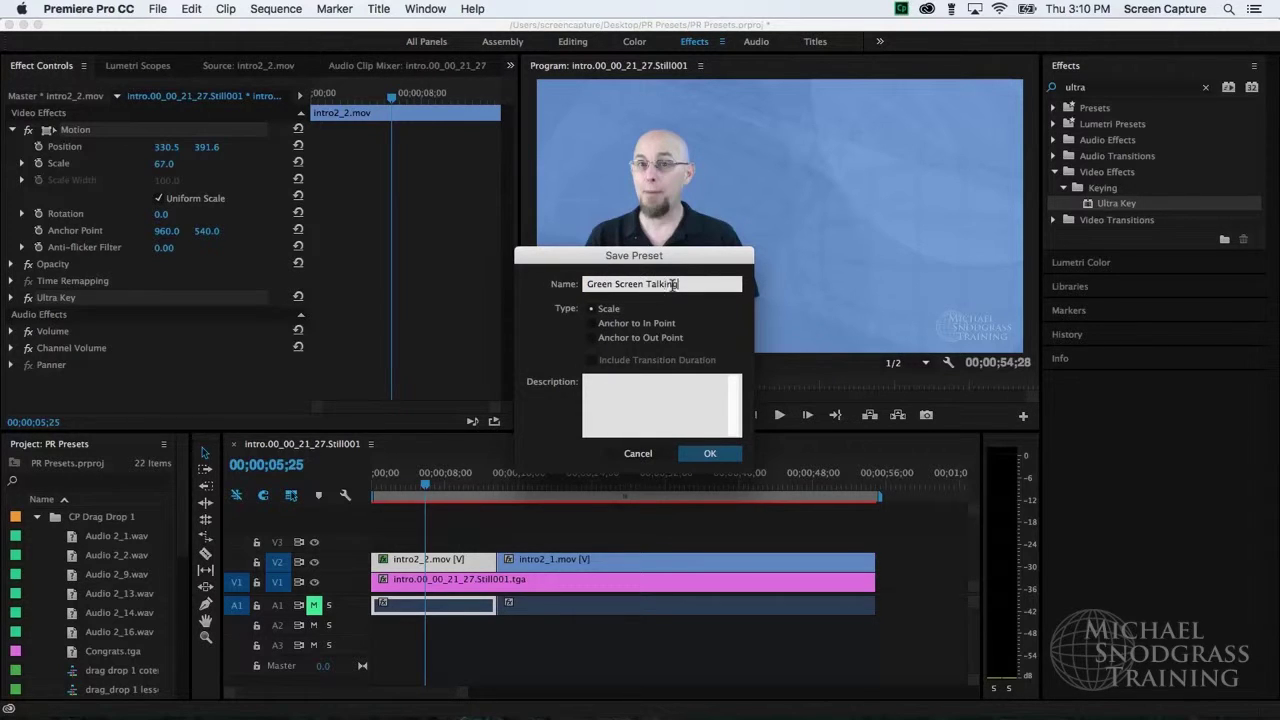
type(" Head")
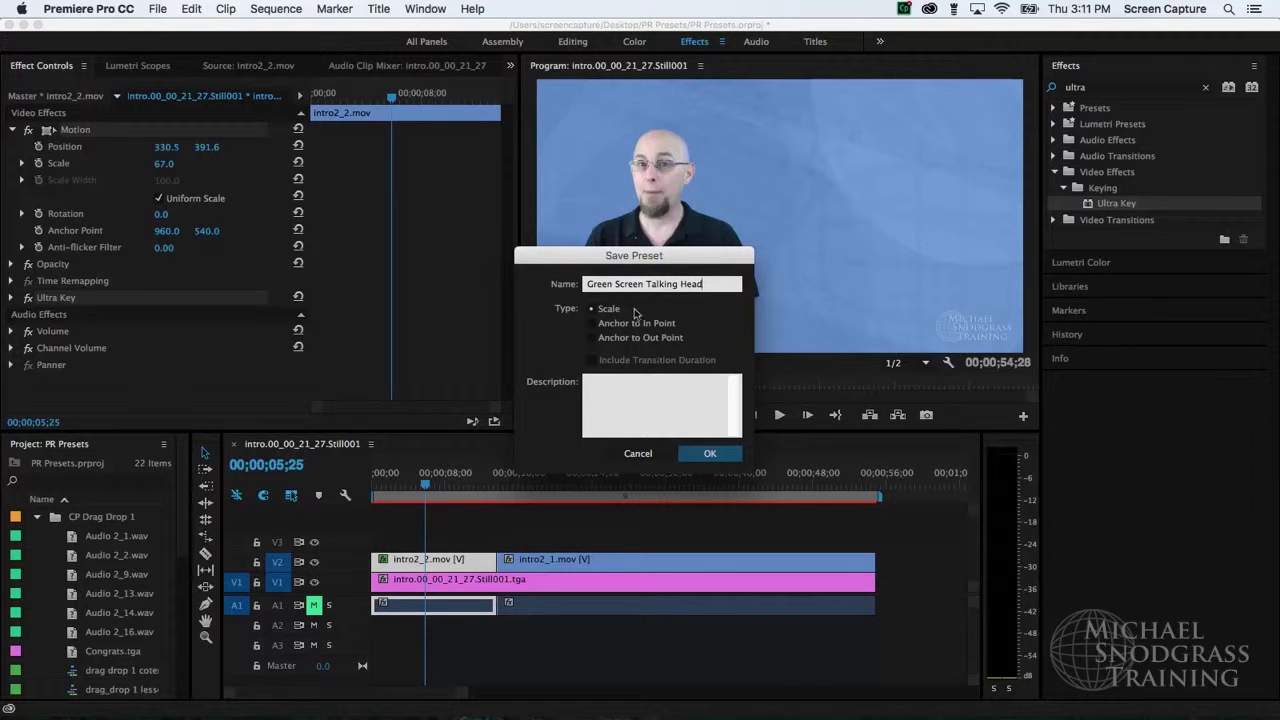
left_click(709, 454)
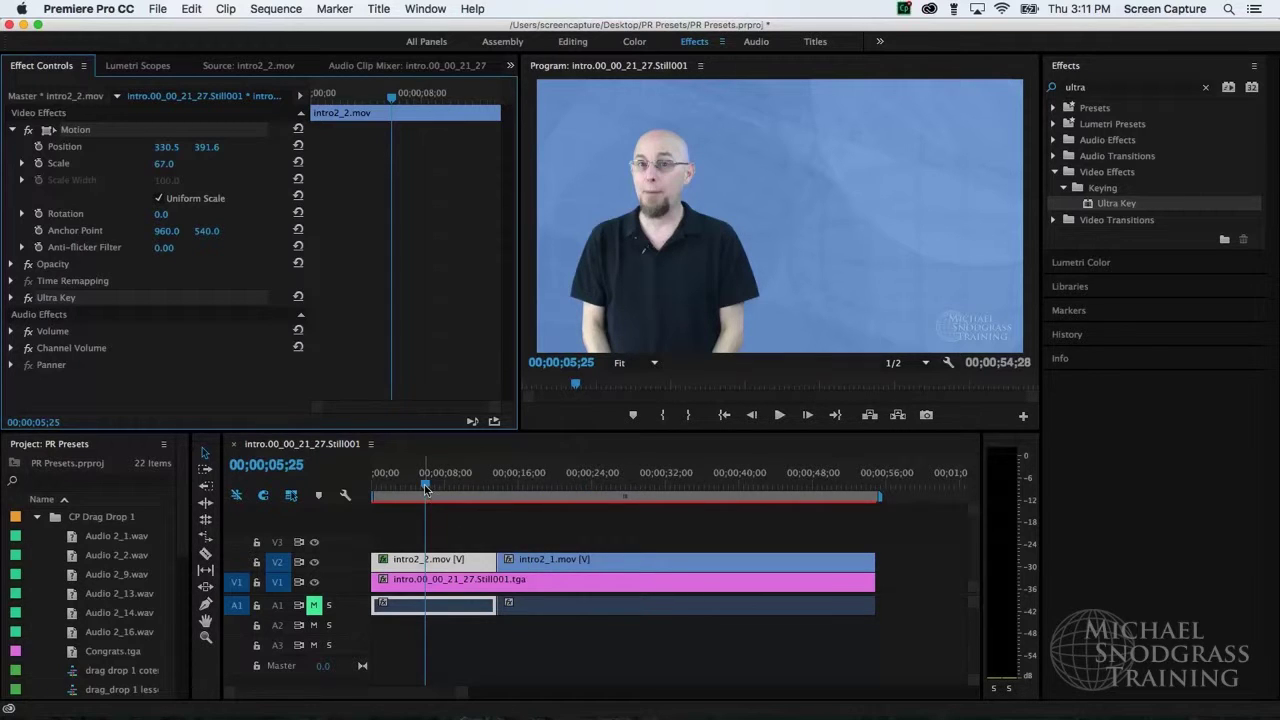
Step: Move the playhead to 00;00;23;15, onto the un-keyed intro2_1.mov clip
left_click_drag(427, 490, 590, 488)
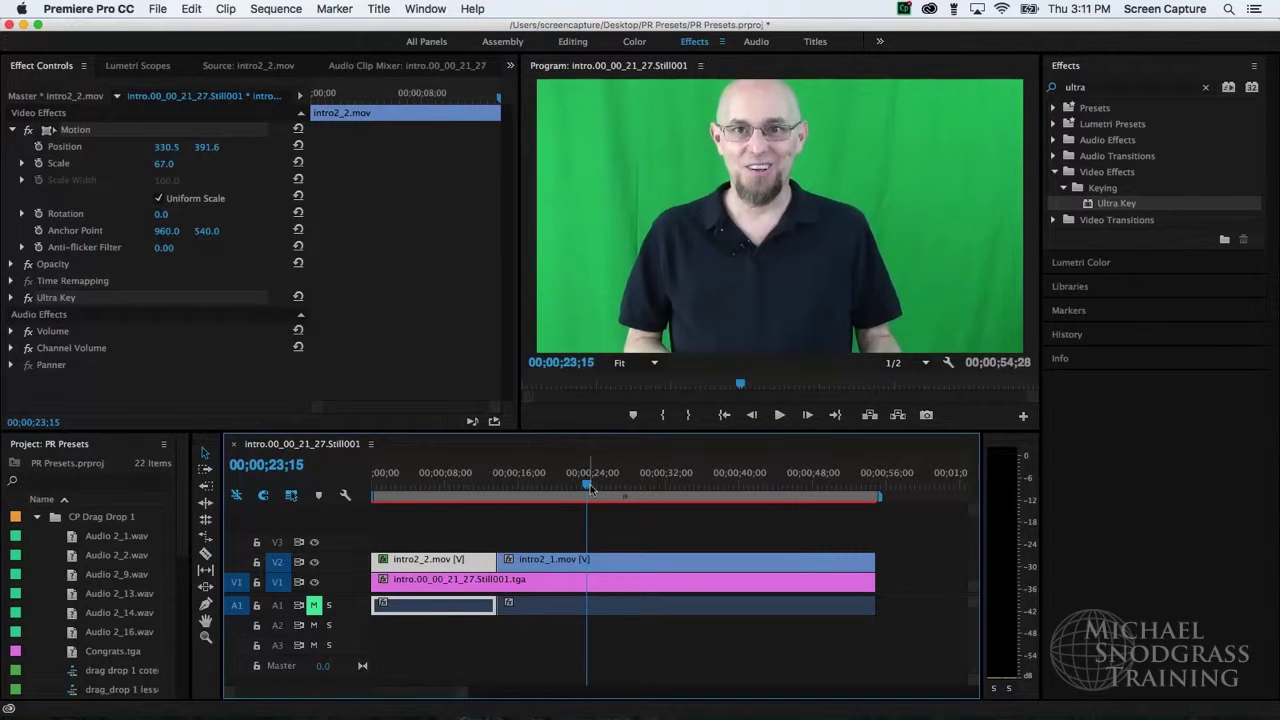
Step: Clear the 'ultra' search, expand Presets, and apply Green Screen Talking Head to intro2_1.mov
left_click(1207, 91)
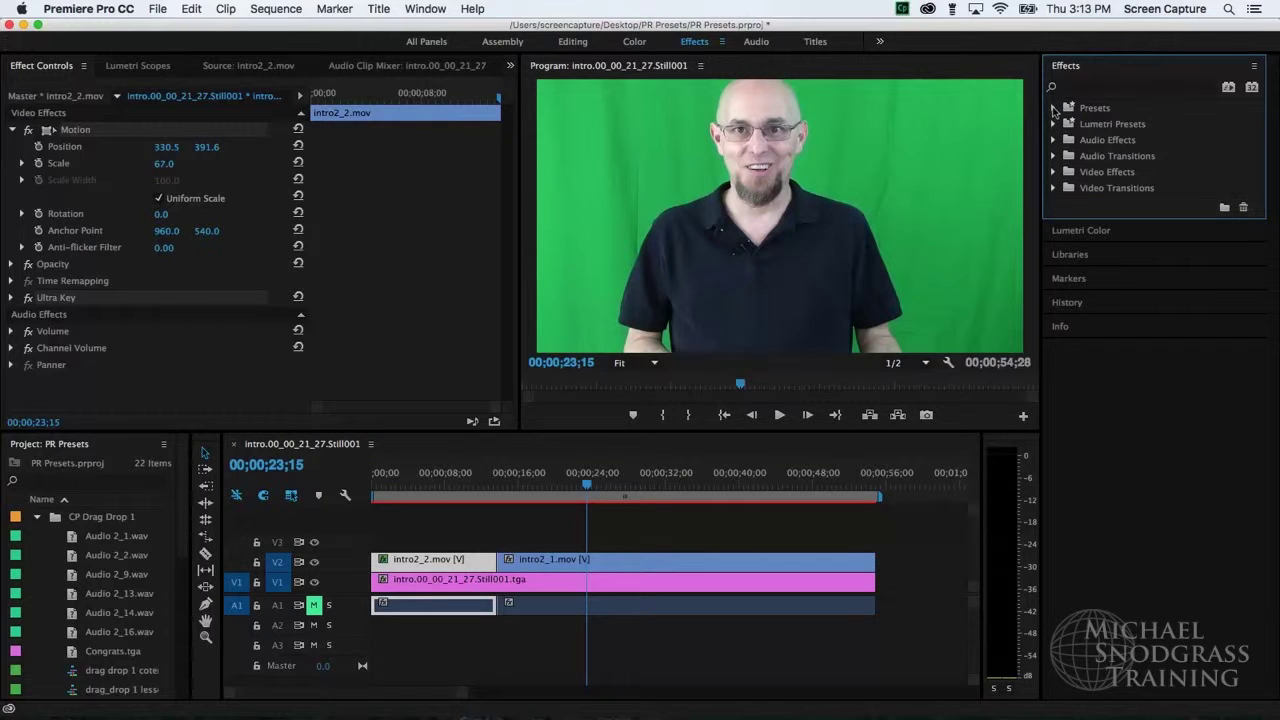
left_click(1053, 108)
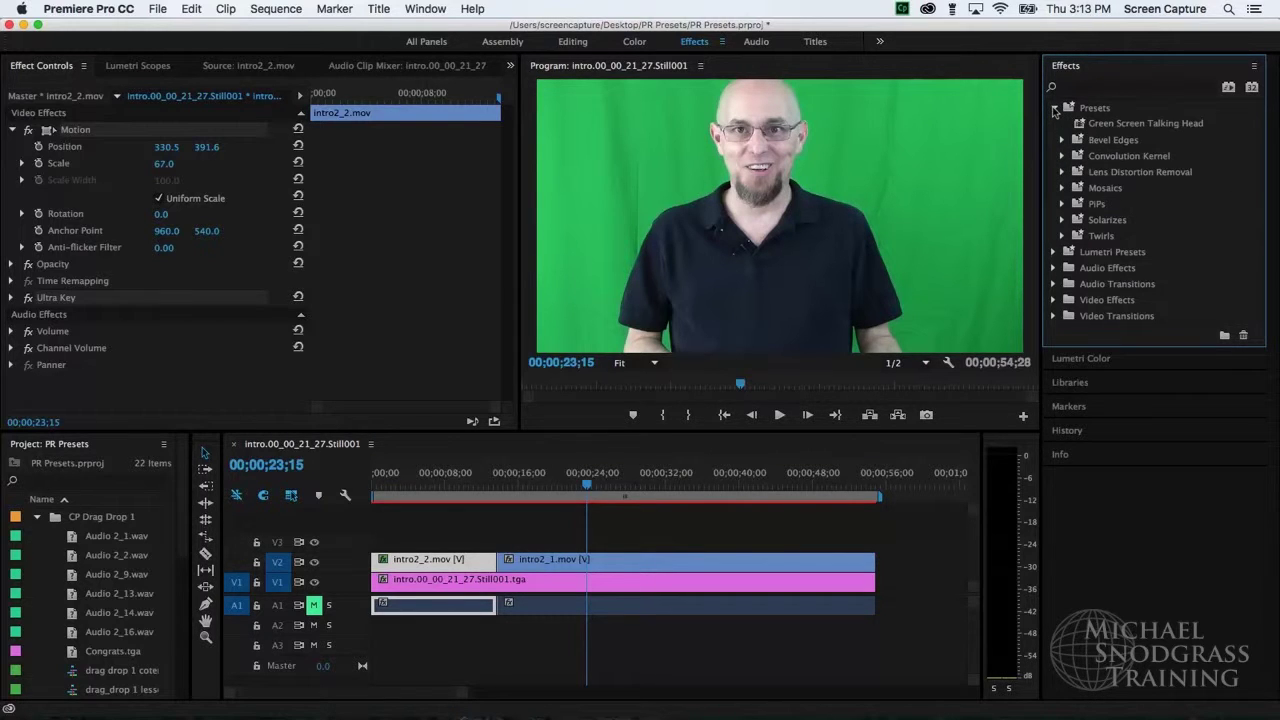
left_click(1120, 127)
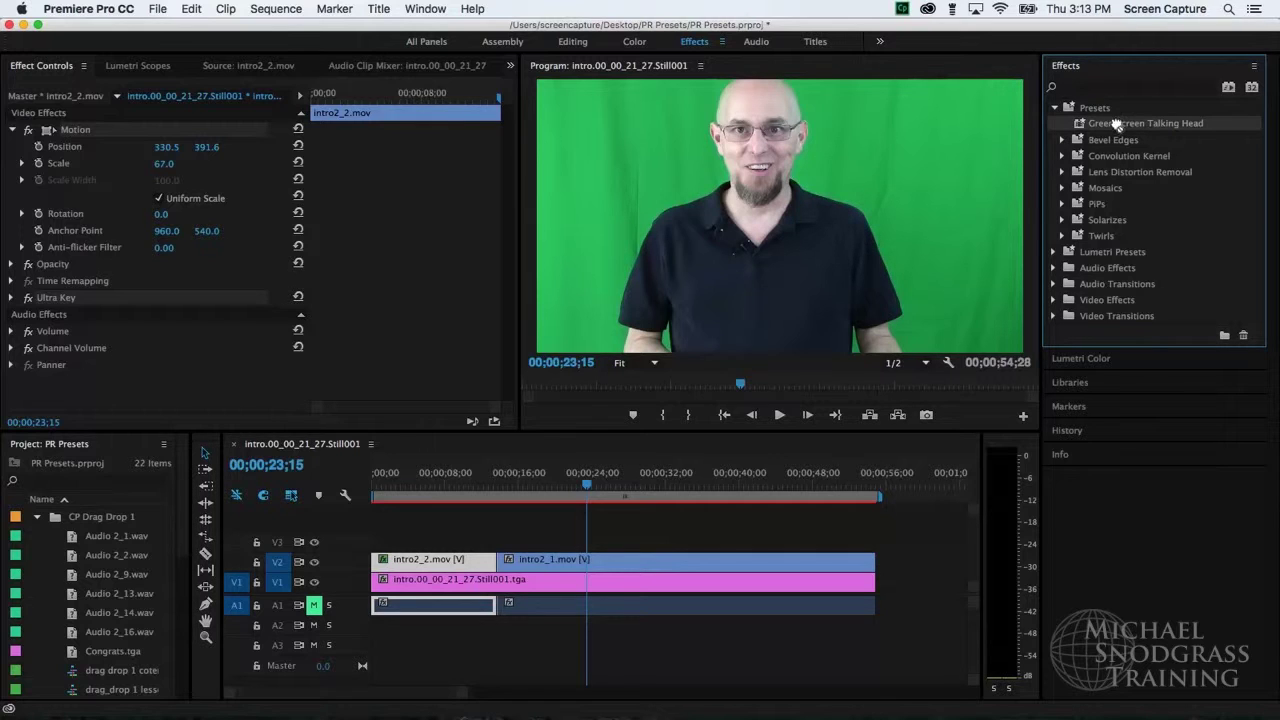
left_click_drag(1118, 127, 603, 562)
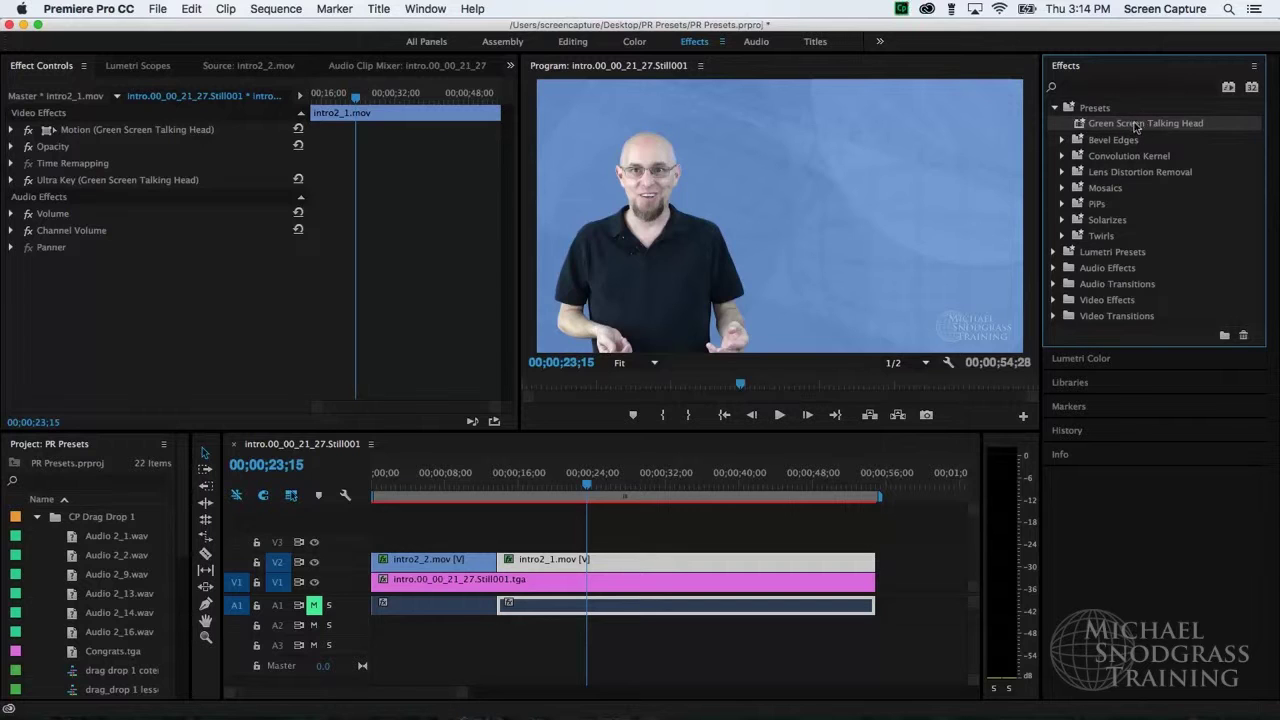
Step: Export the Green Screen Talking Head preset to the Desktop as 'Green Screen Processing'
right_click(1127, 119)
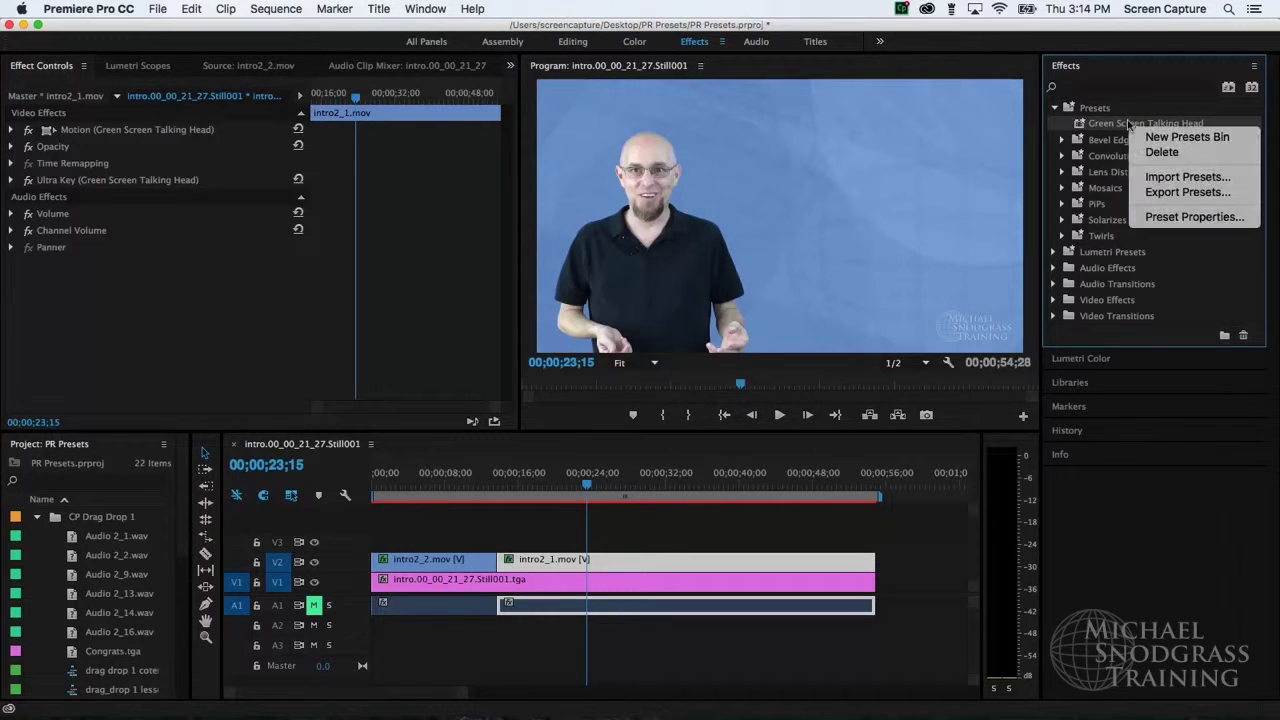
left_click(1193, 193)
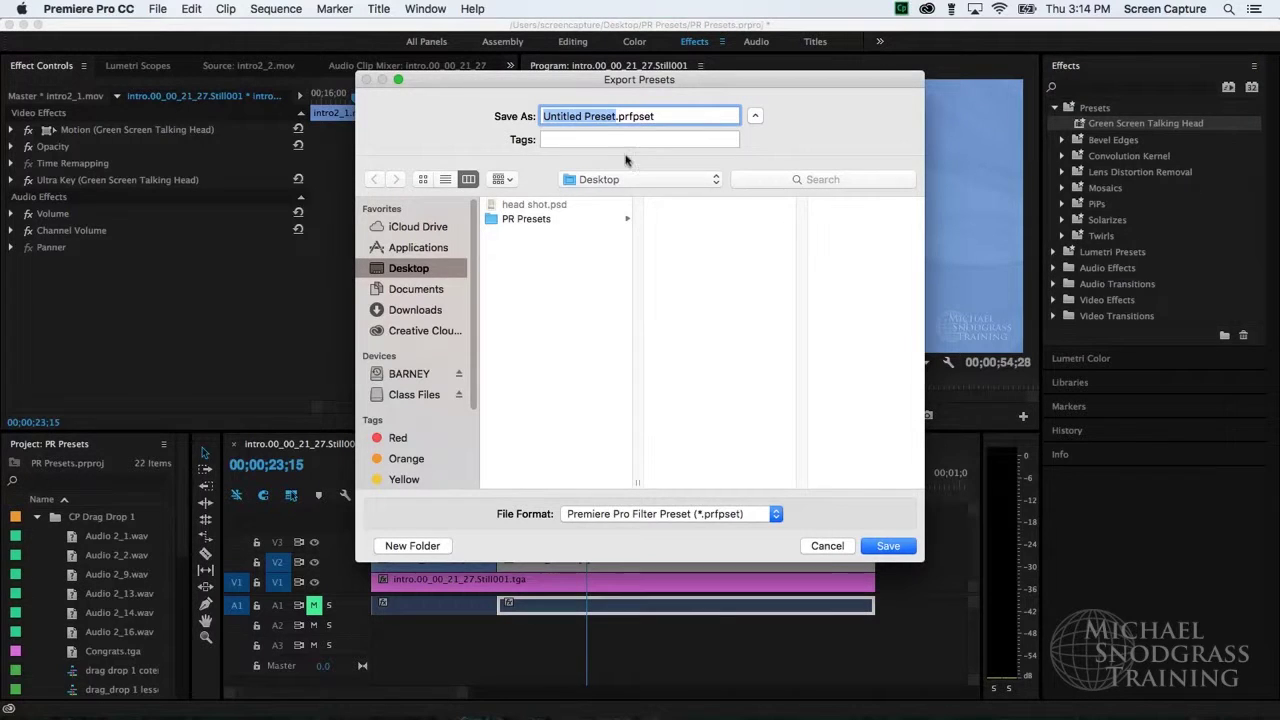
type("Green Scre")
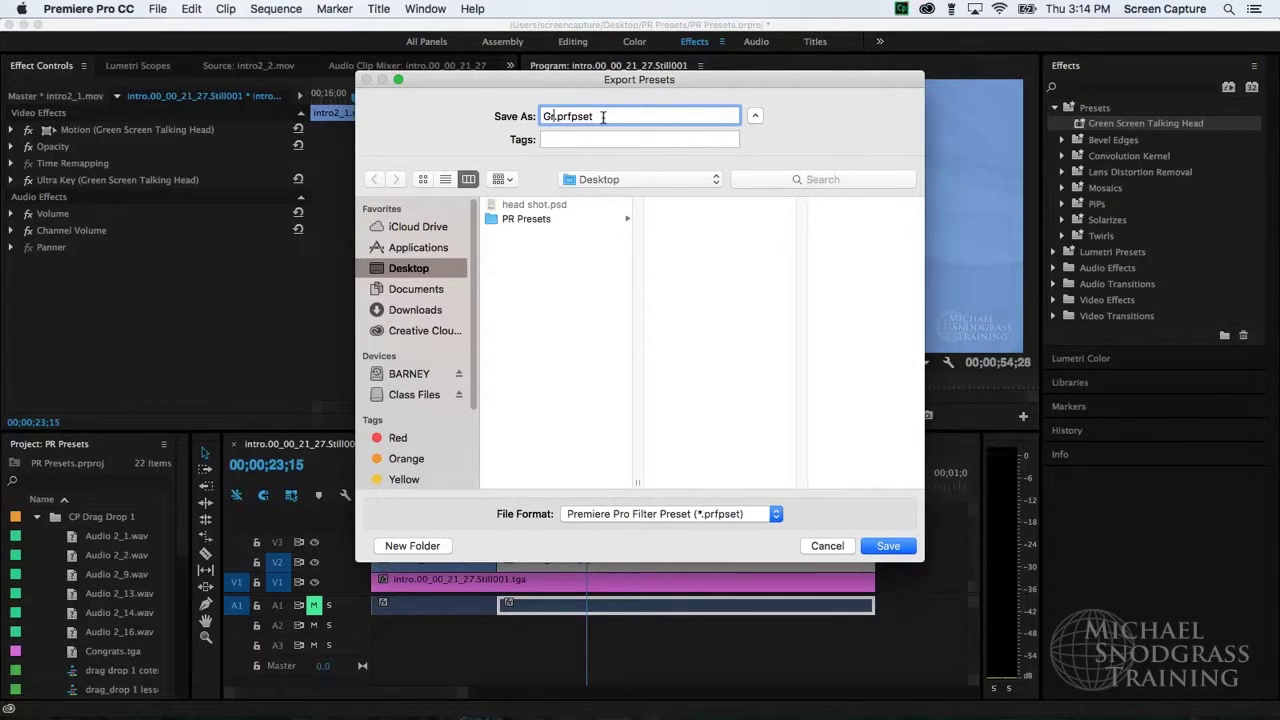
type("en Proce")
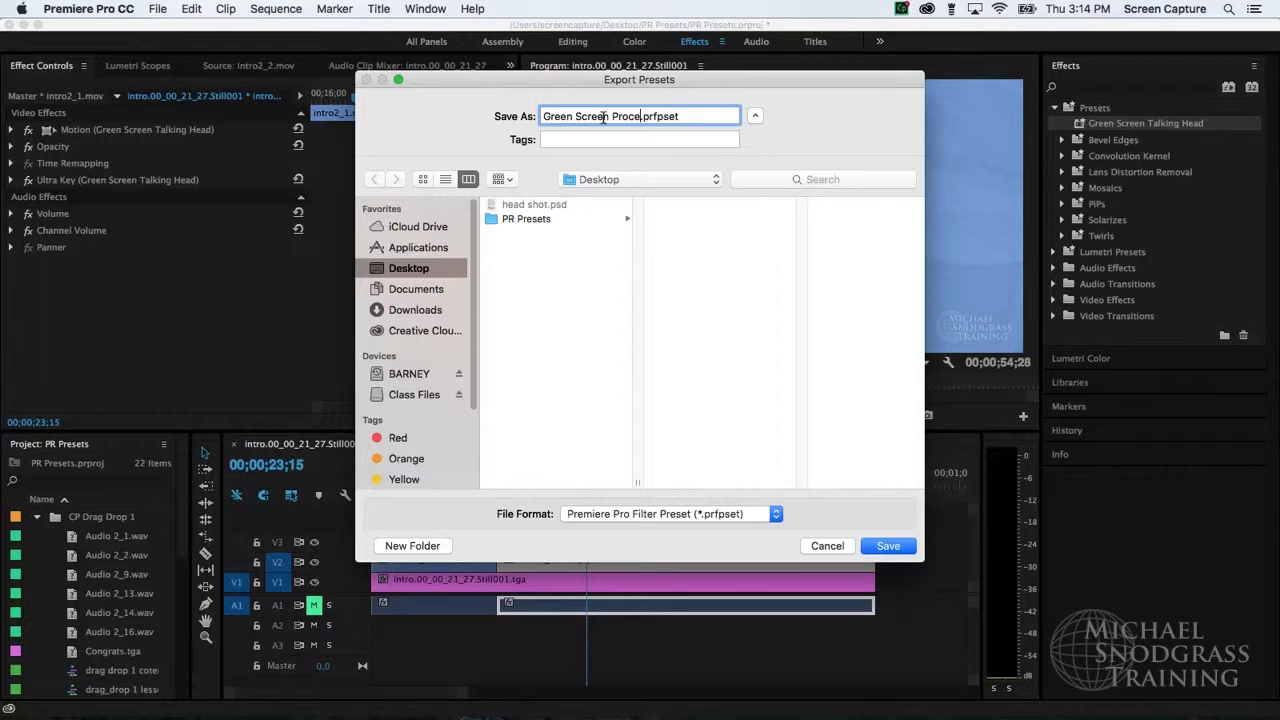
type("ssing")
left_click(889, 545)
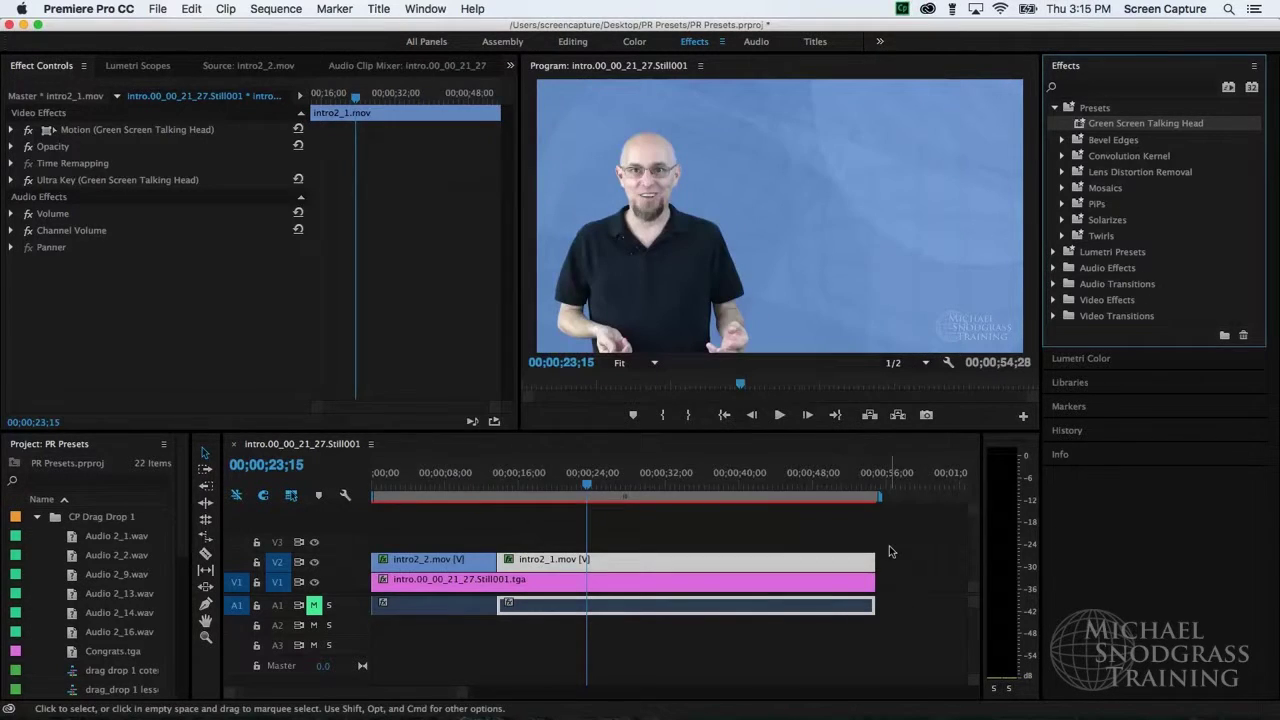
Step: Delete the Green Screen Talking Head preset from the Presets folder and confirm the deletion
left_click(1243, 336)
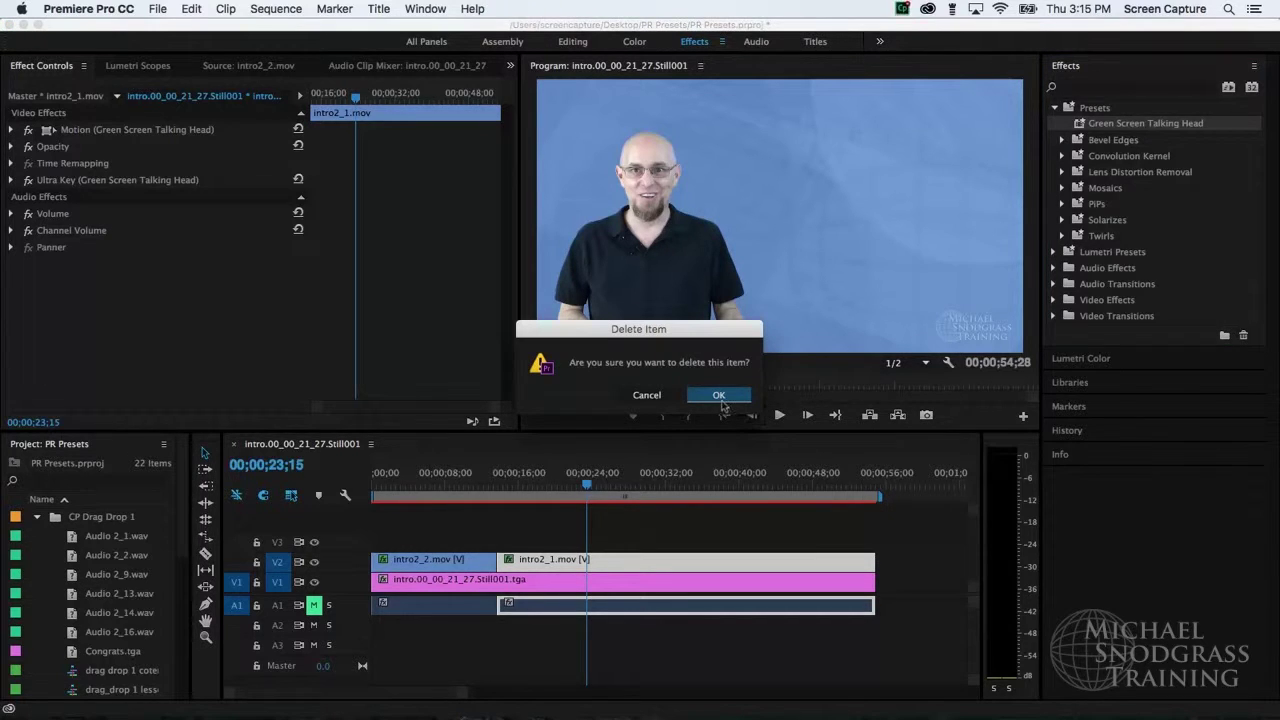
left_click(720, 395)
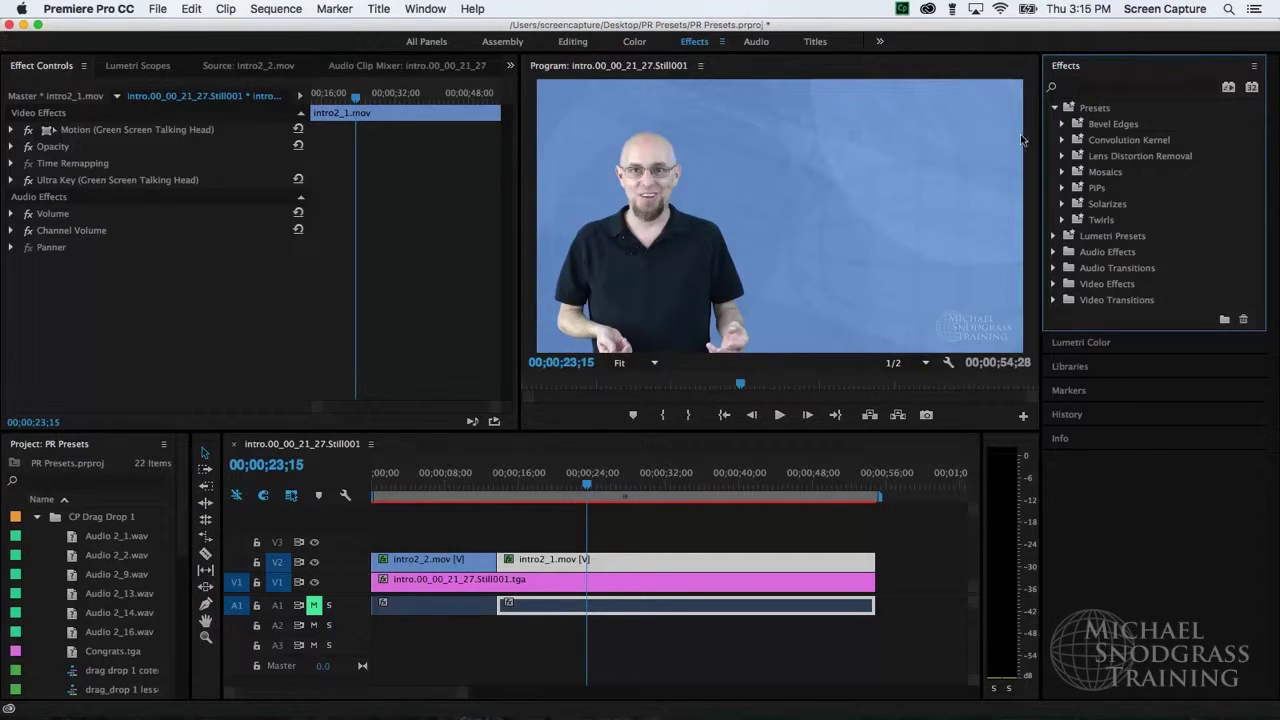
left_click(1254, 67)
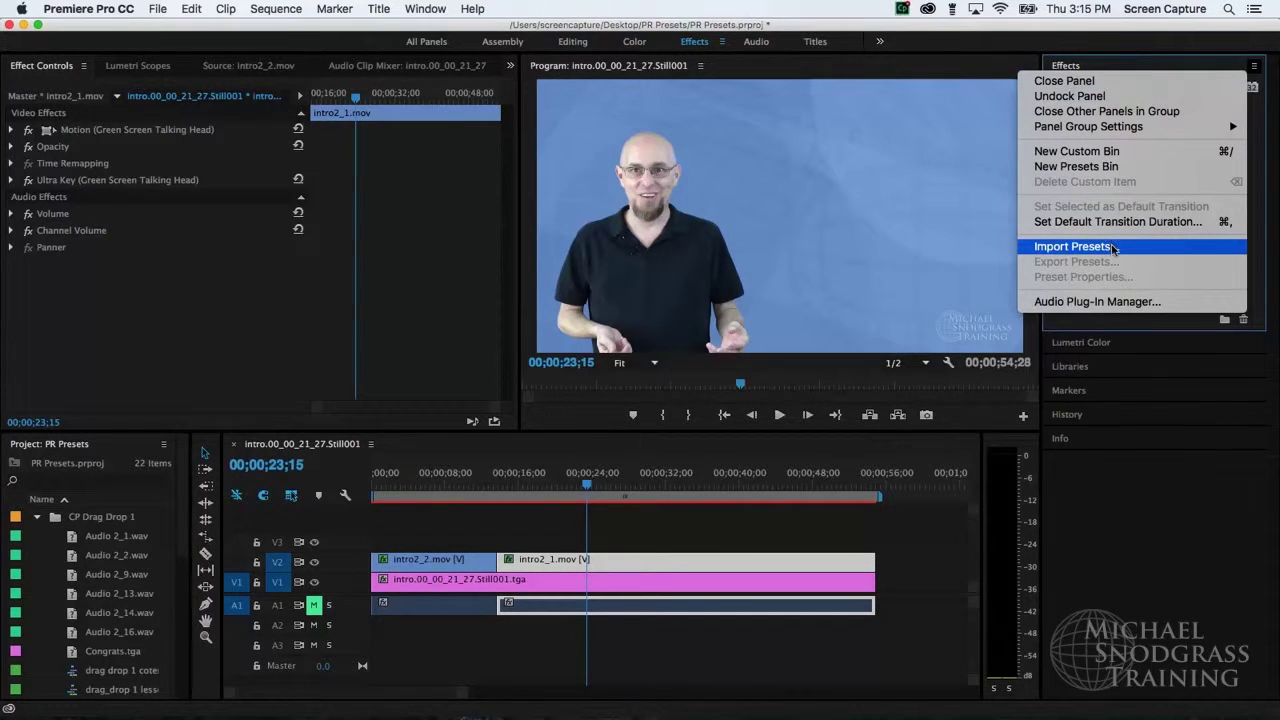
Step: Import Green Screen Processing.prfpset from the Desktop through Import Presets
left_click(1114, 249)
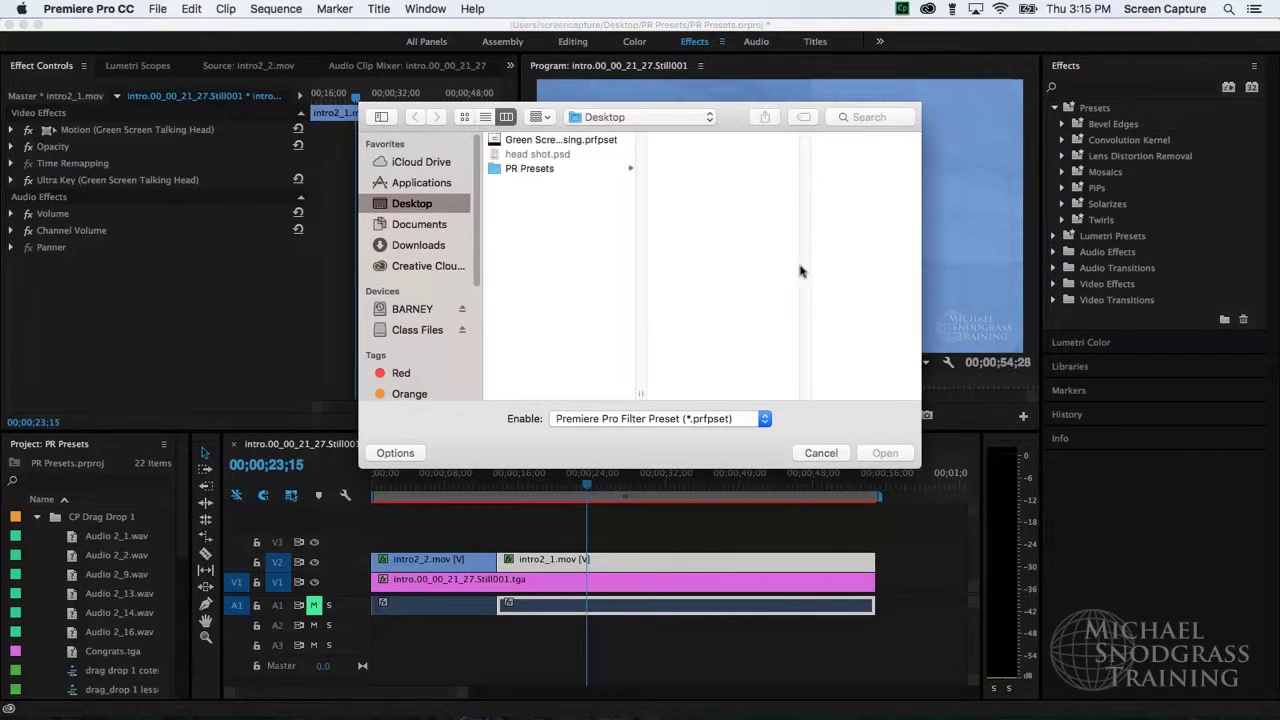
left_click(542, 142)
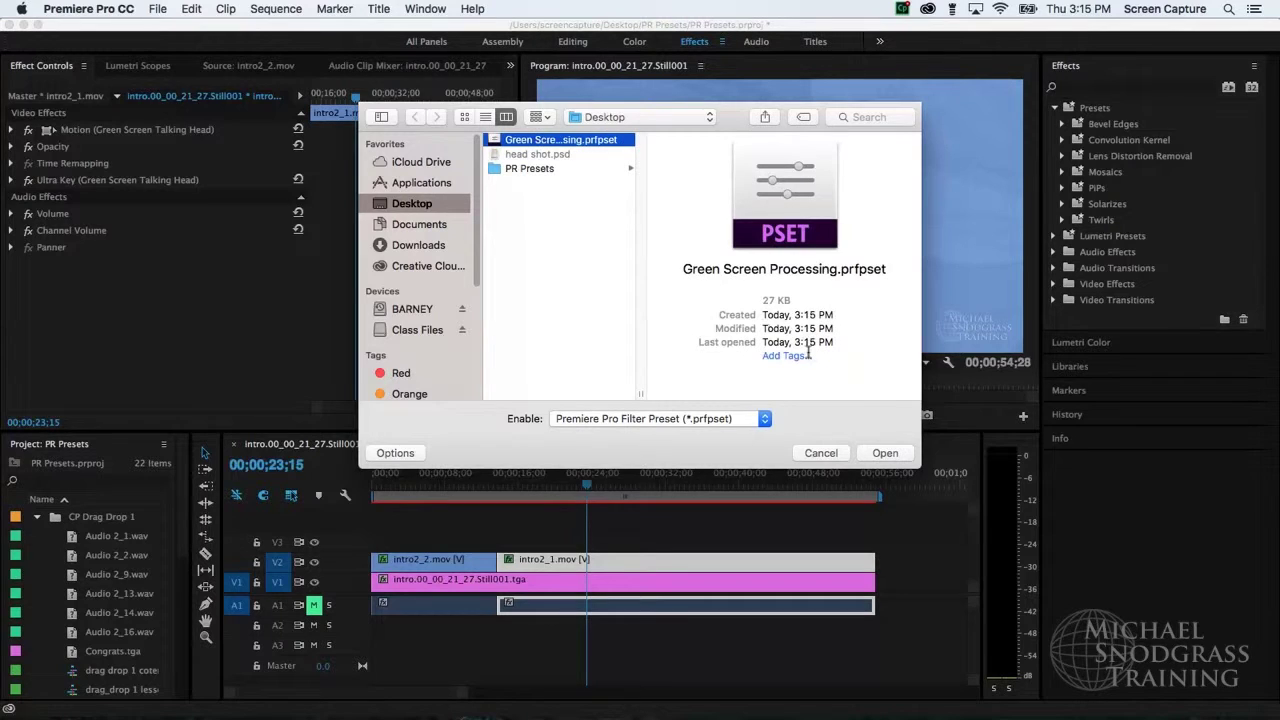
left_click(887, 453)
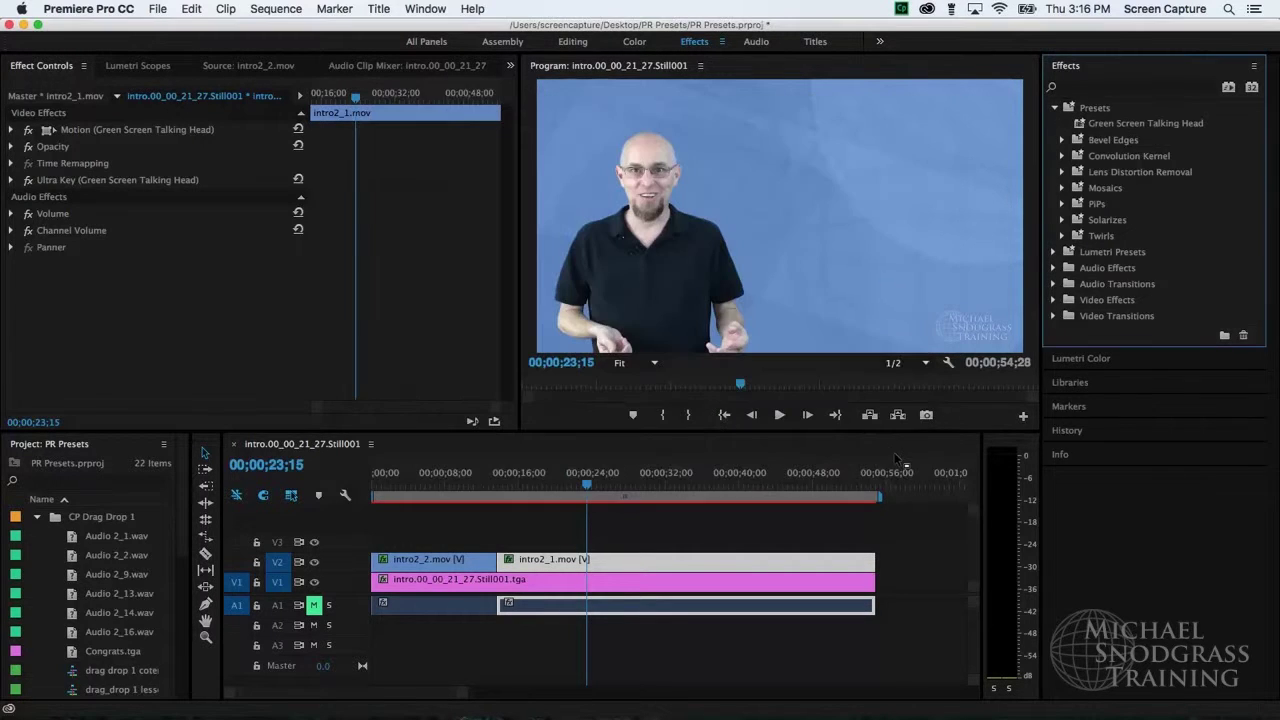